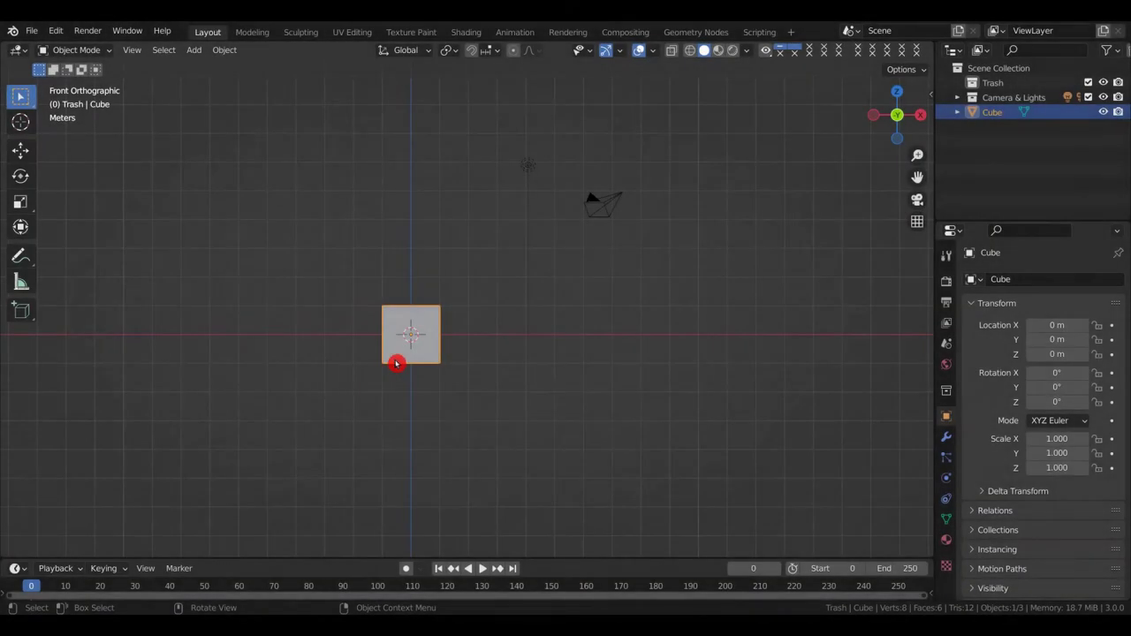
# Step: Orbit the view around the cube and zoom in toward it
pyautogui.moveTo(396, 364); pyautogui.dragTo(525, 281, button='middle')
pyautogui.scroll(2, 526, 281)
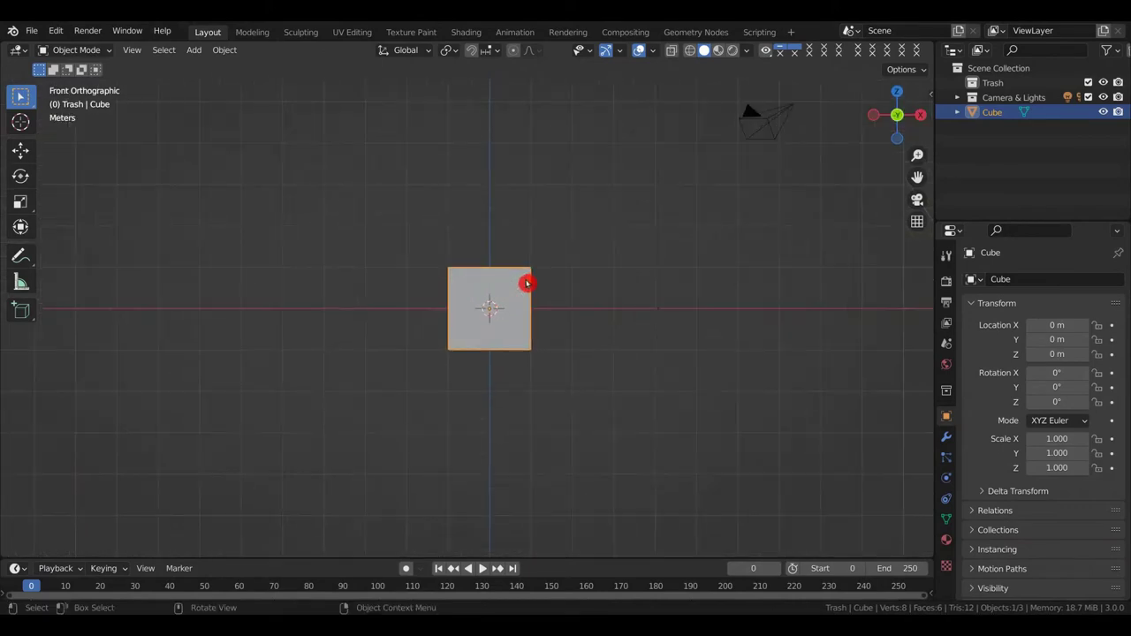
pyautogui.scroll(2, 527, 283)
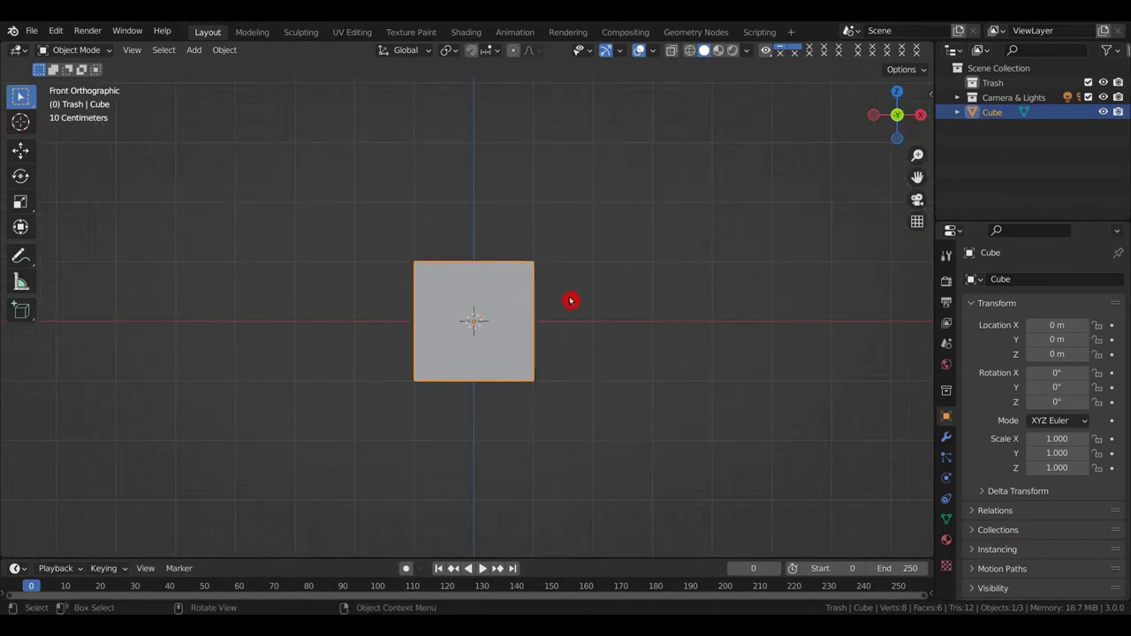
pyautogui.moveTo(575, 313); pyautogui.dragTo(569, 312, button='middle')
pyautogui.scroll(-2, 459, 300)
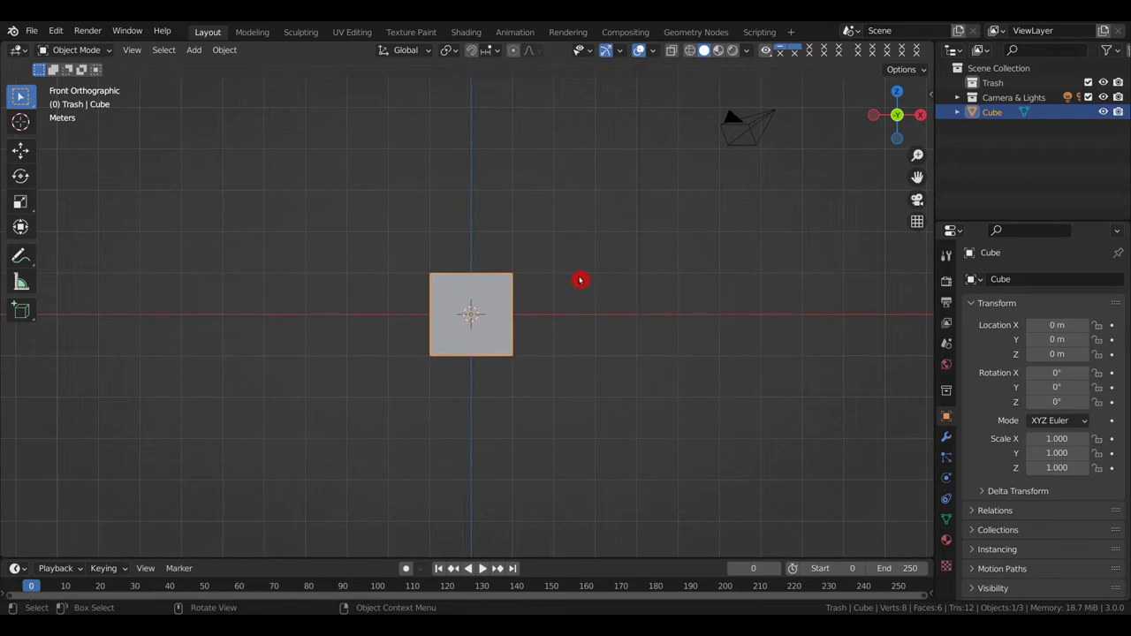
# Step: Orbit to a 3-D angle, zoom in and out, and settle near the front of the cube
pyautogui.moveTo(580, 280); pyautogui.dragTo(566, 302, button='middle')
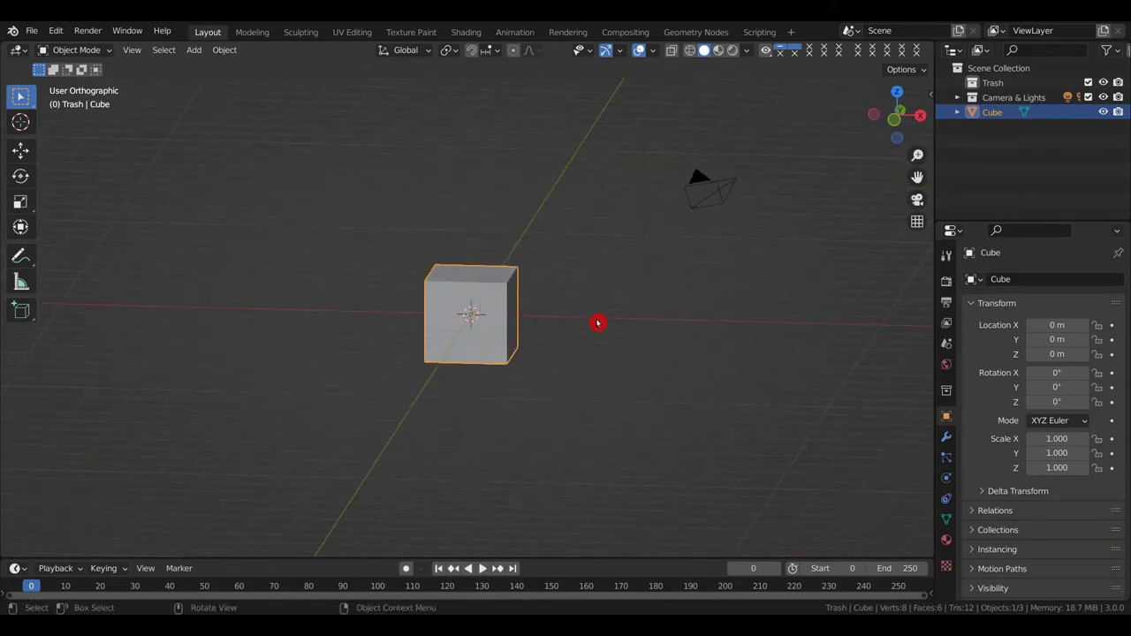
pyautogui.scroll(2, 567, 341)
pyautogui.scroll(4, 567, 340)
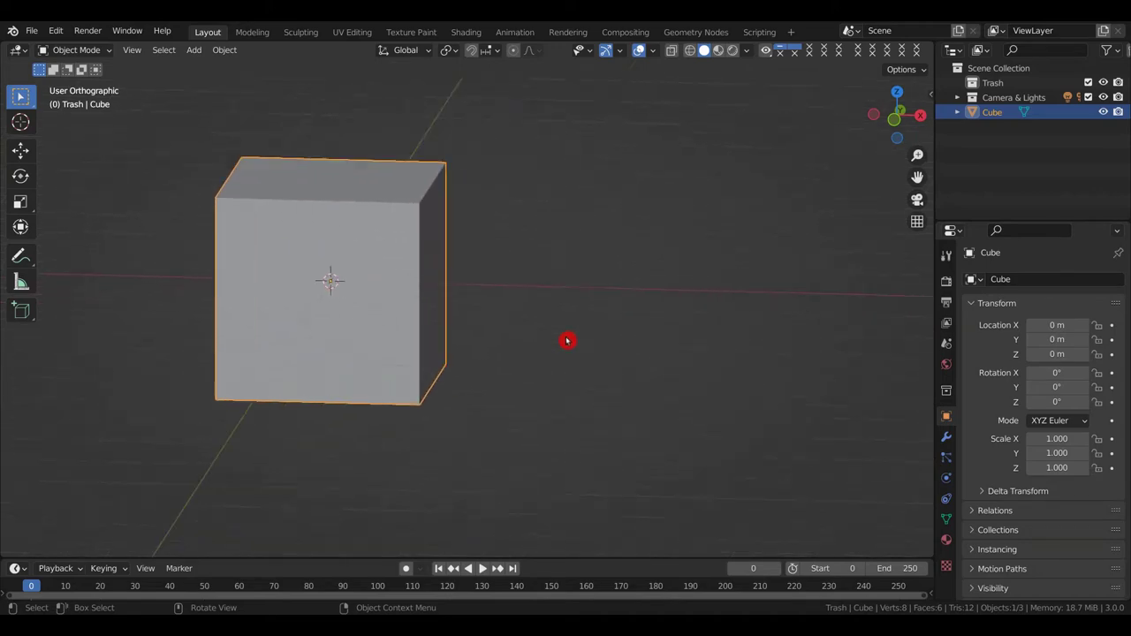
pyautogui.scroll(-6, 568, 342)
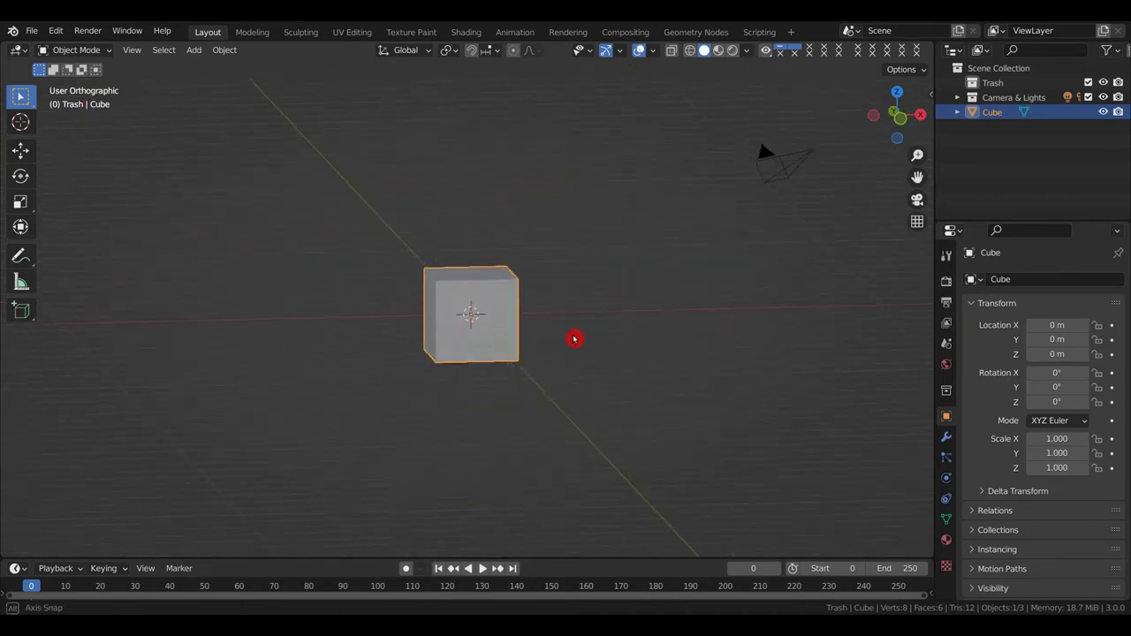
pyautogui.scroll(6, 542, 331)
pyautogui.scroll(-6, 544, 332)
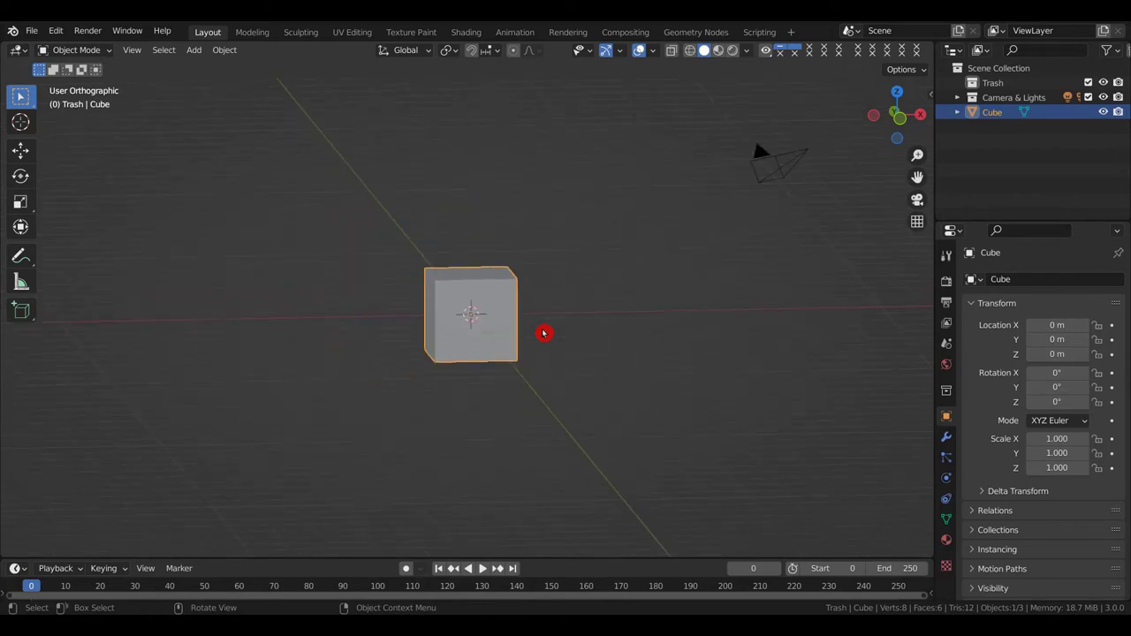
pyautogui.scroll(3, 544, 332)
pyautogui.scroll(-2, 544, 333)
pyautogui.moveTo(598, 335)
pyautogui.mouseDown(button='middle')
pyautogui.moveTo(497, 392)
pyautogui.moveTo(586, 351)
pyautogui.mouseUp(button='middle')
pyautogui.scroll(4, 584, 350)
pyautogui.scroll(-4, 585, 351)
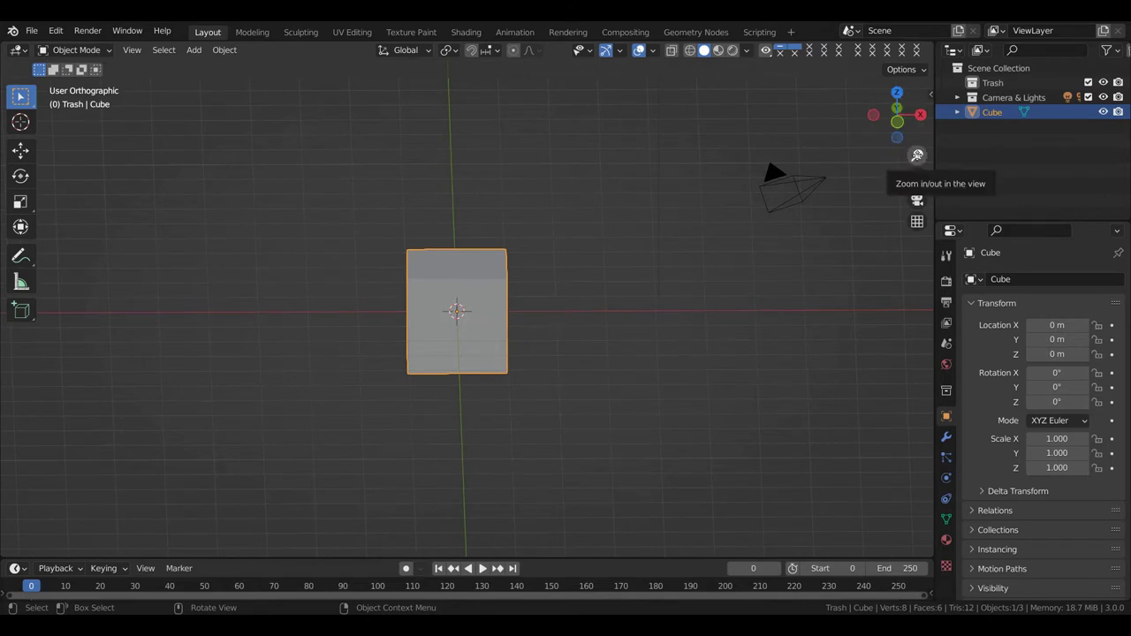
# Step: Zoom and pan, preview the camera view, then toggle perspective and return to orthographic
pyautogui.moveTo(917, 155); pyautogui.dragTo(917, 181)
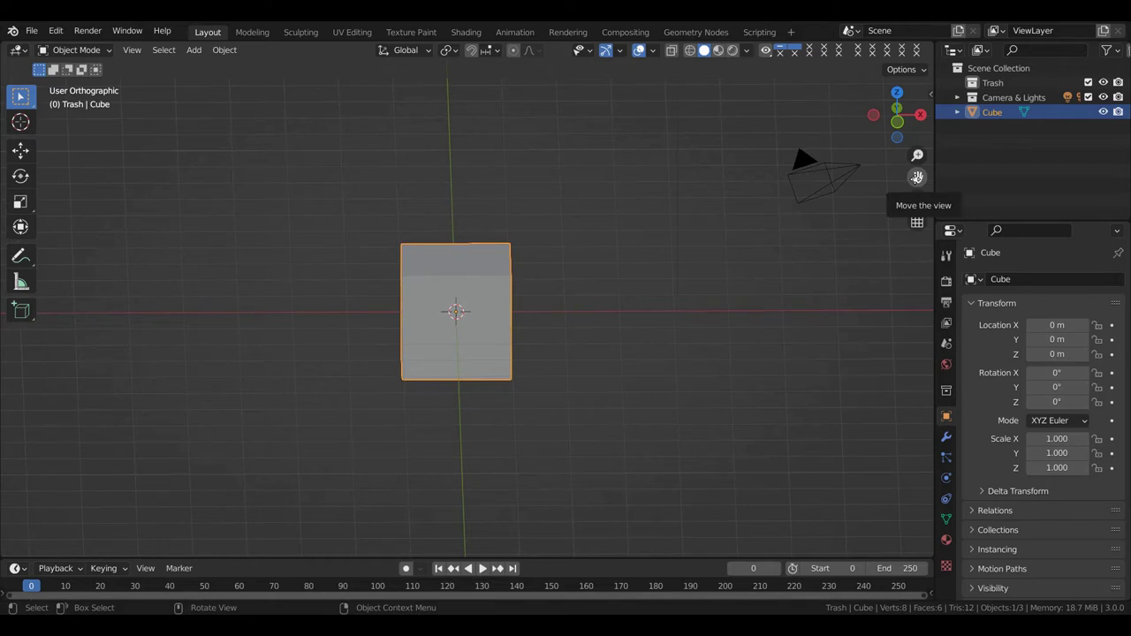
pyautogui.moveTo(917, 177); pyautogui.dragTo(664, 211)
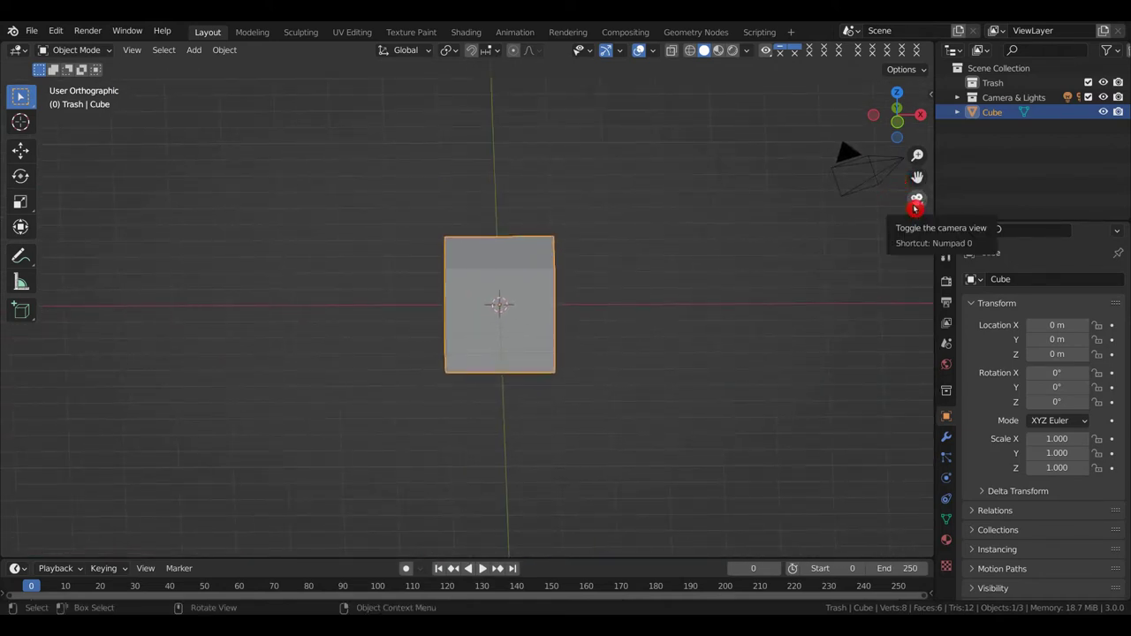
pyautogui.click(916, 208)
pyautogui.click(915, 206)
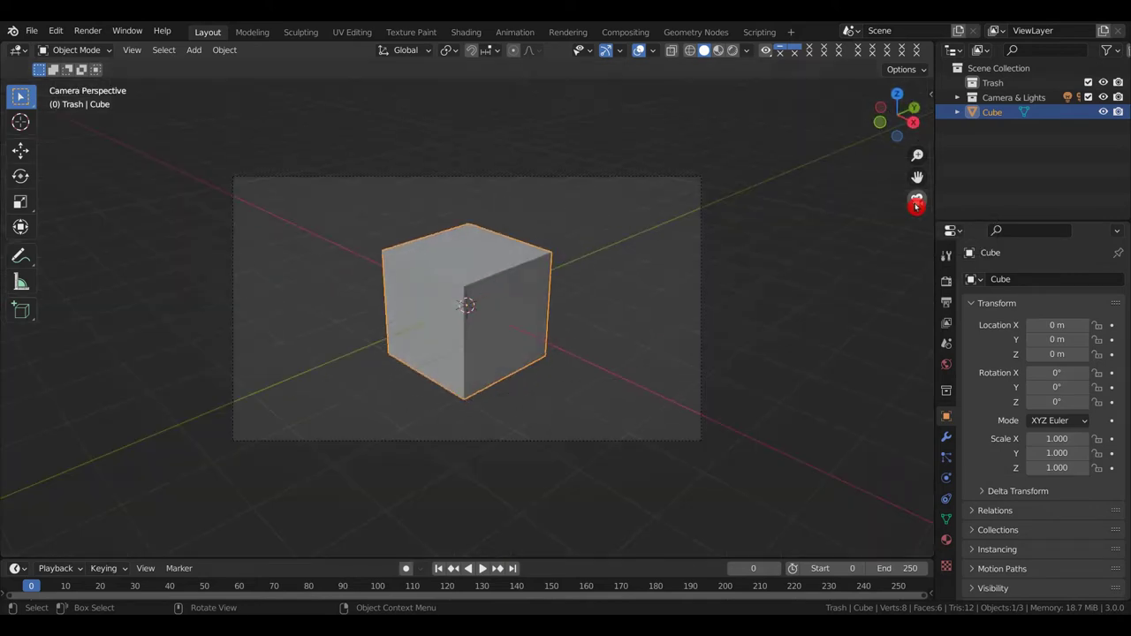
pyautogui.click(916, 205)
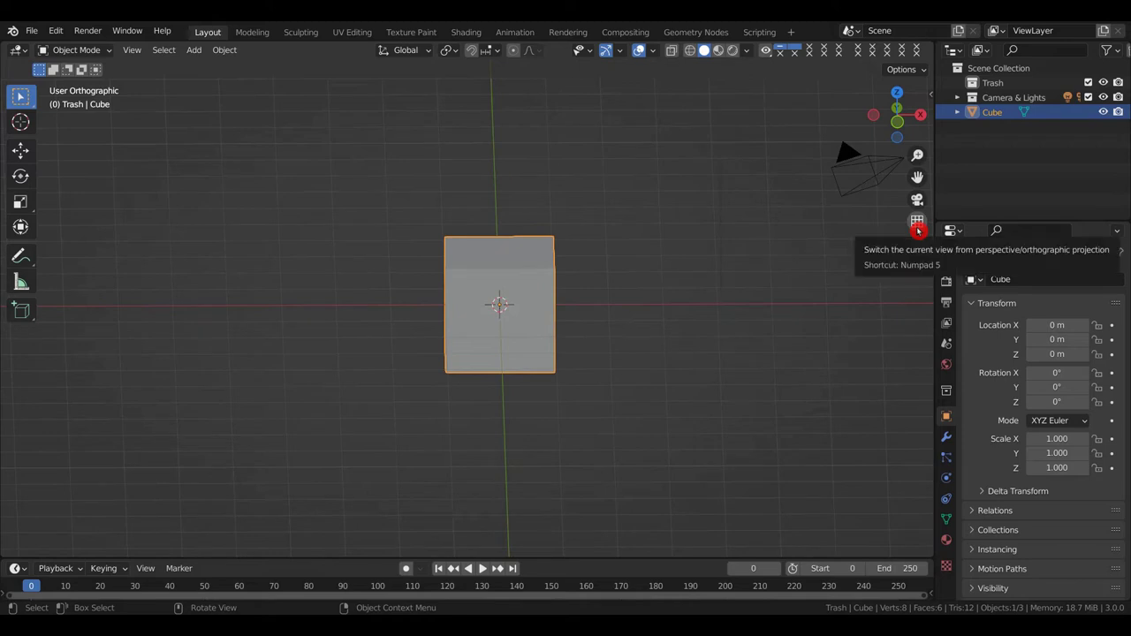
pyautogui.click(917, 222)
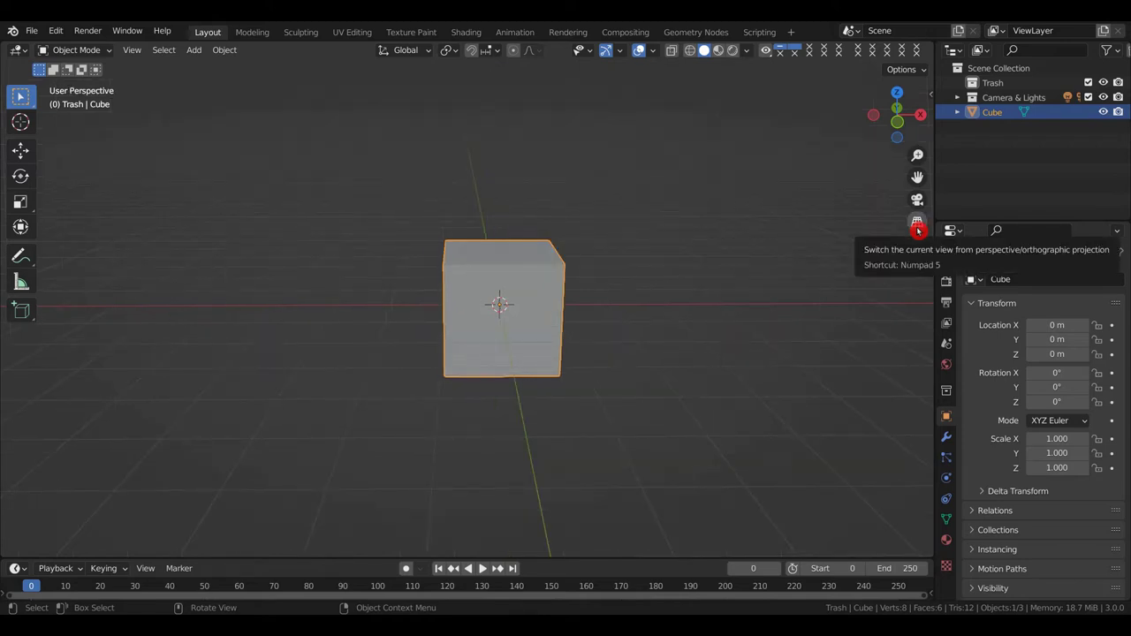
pyautogui.click(917, 228)
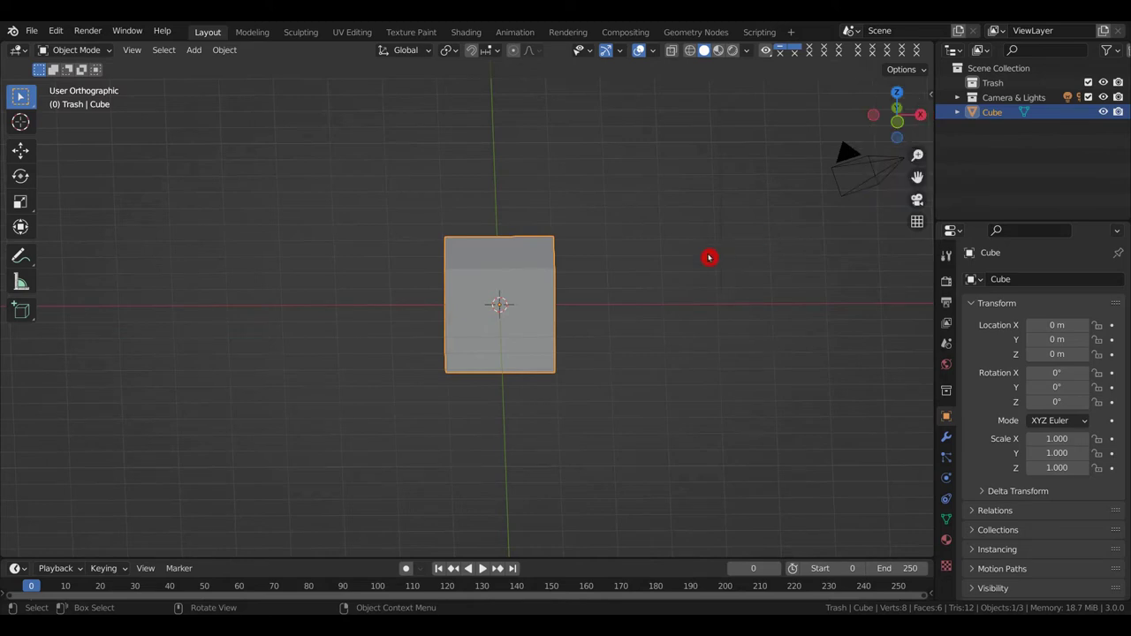
# Step: Look at the cube from the right, back, left and front views
pyautogui.click(918, 118)
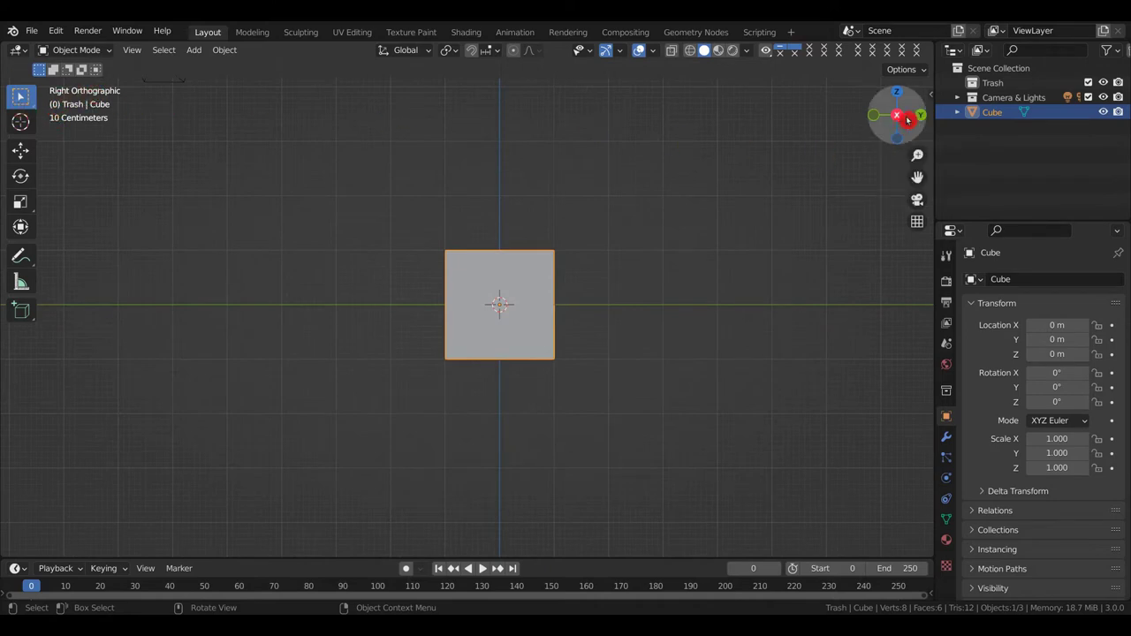
pyautogui.click(918, 118)
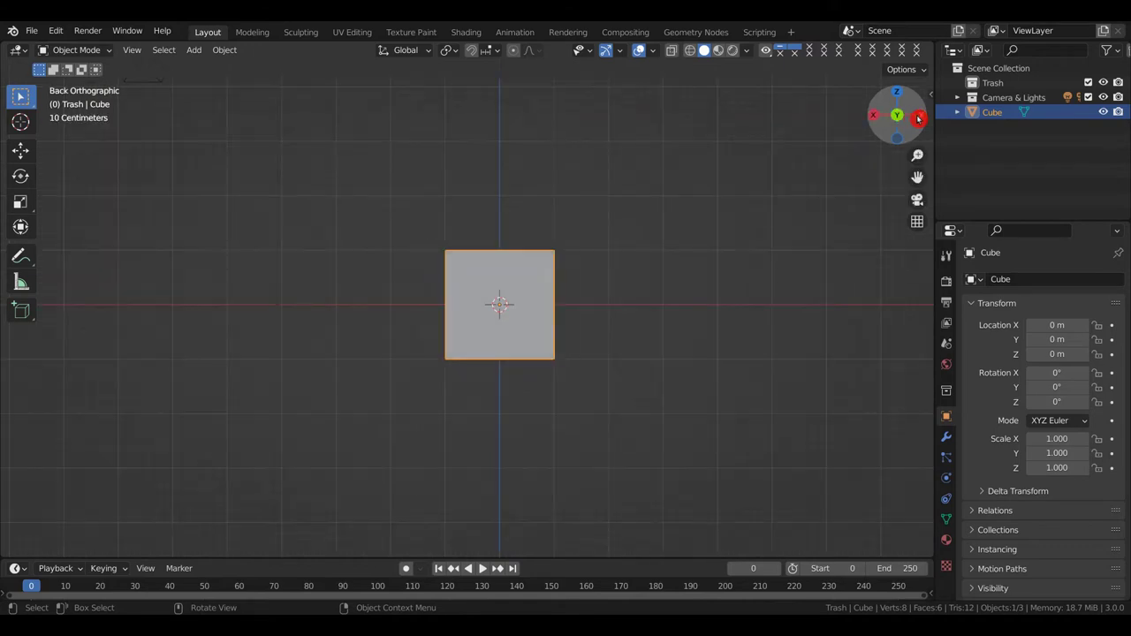
pyautogui.click(918, 118)
pyautogui.click(918, 119)
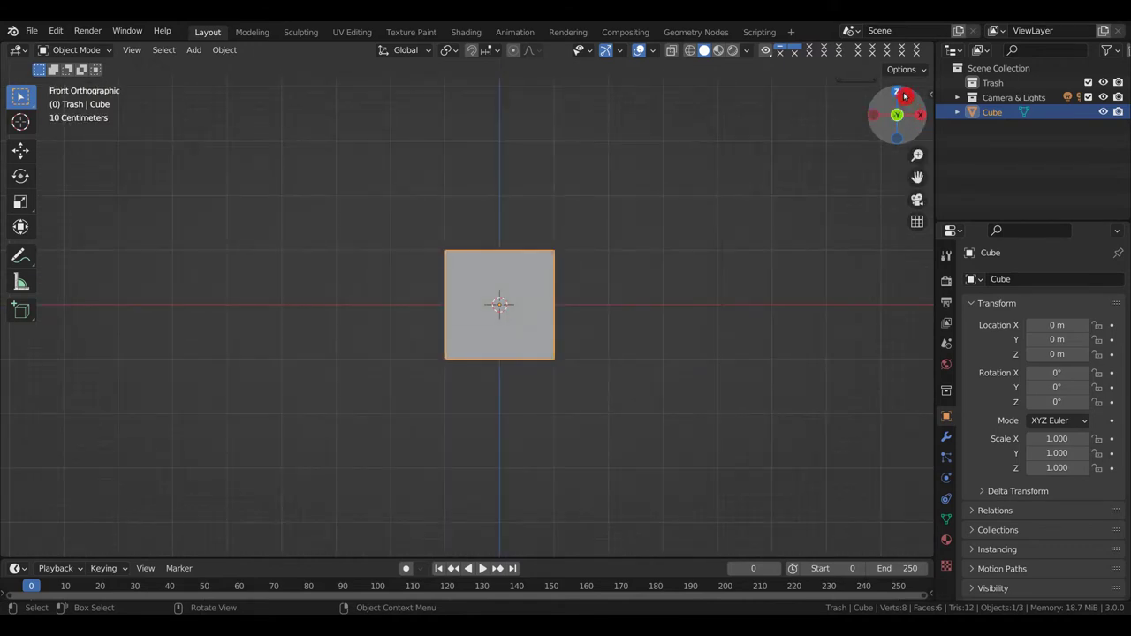
# Step: Switch between the top, back and bottom views of the cube
pyautogui.click(896, 93)
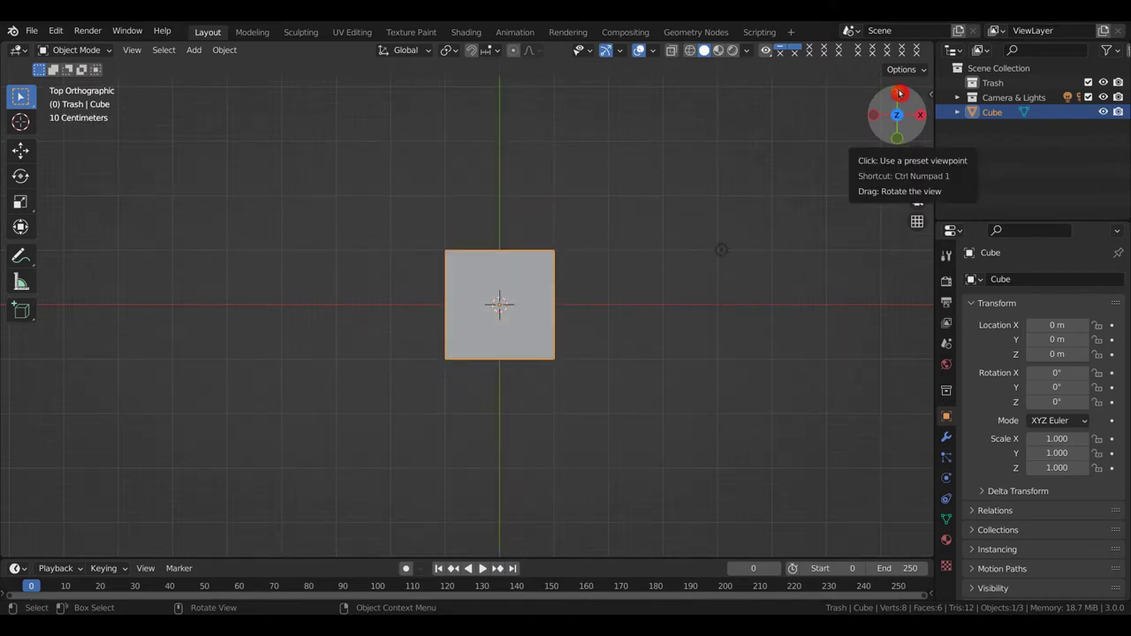
pyautogui.click(899, 94)
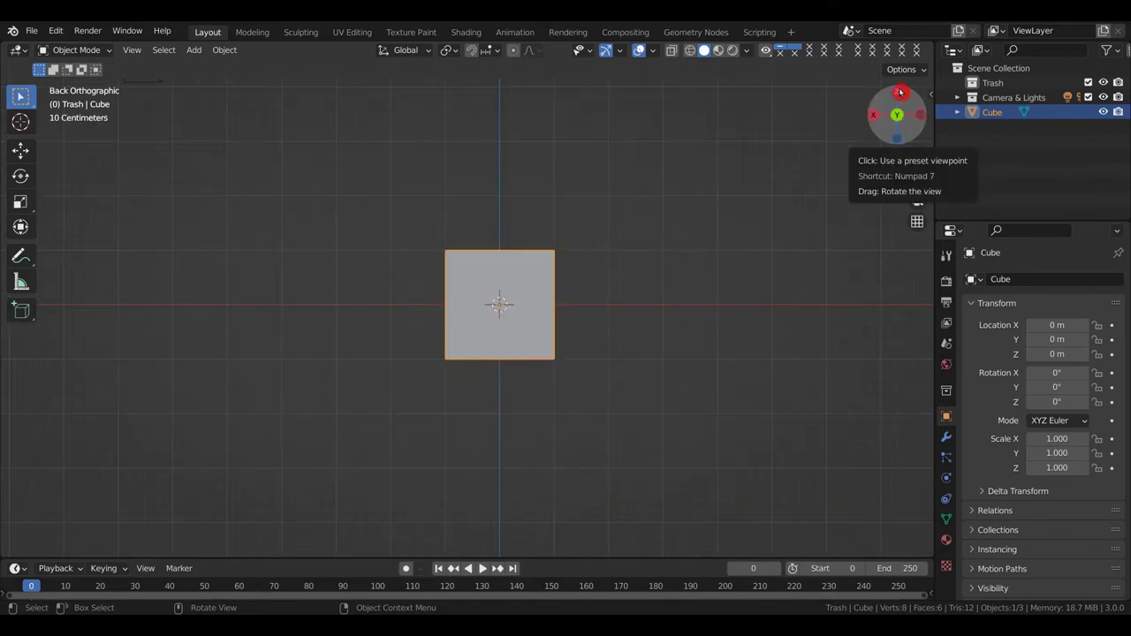
pyautogui.click(899, 92)
pyautogui.click(900, 91)
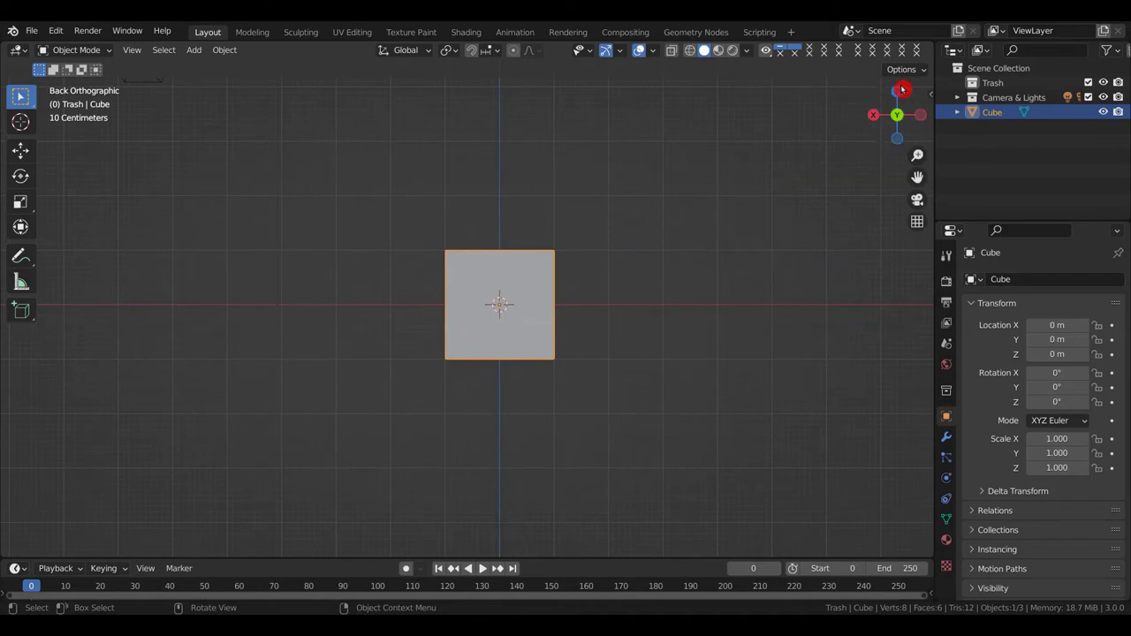
pyautogui.click(898, 141)
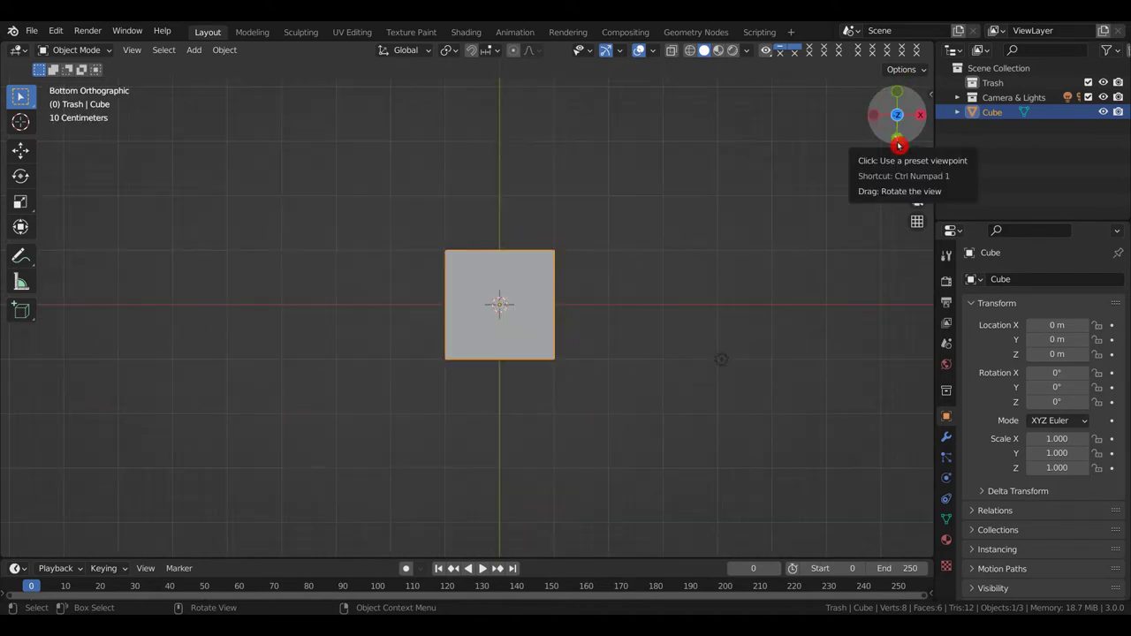
pyautogui.click(898, 144)
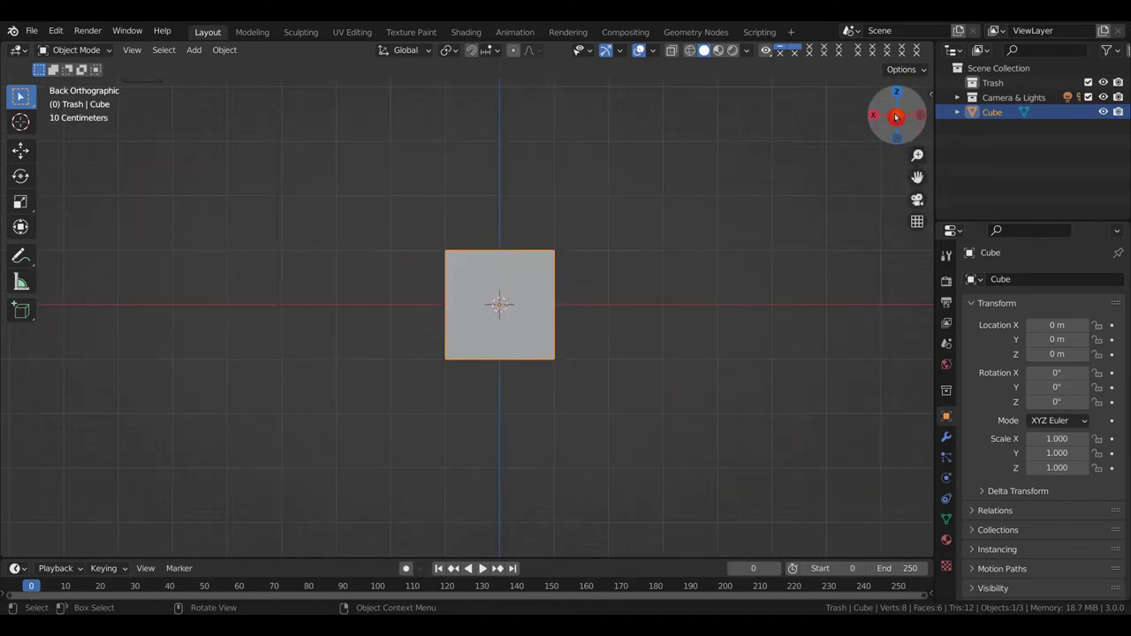
# Step: Flip between the back and front views, ending on the front orthographic view
pyautogui.click(896, 117)
pyautogui.click(896, 117)
pyautogui.click(896, 116)
pyautogui.click(897, 116)
pyautogui.click(897, 117)
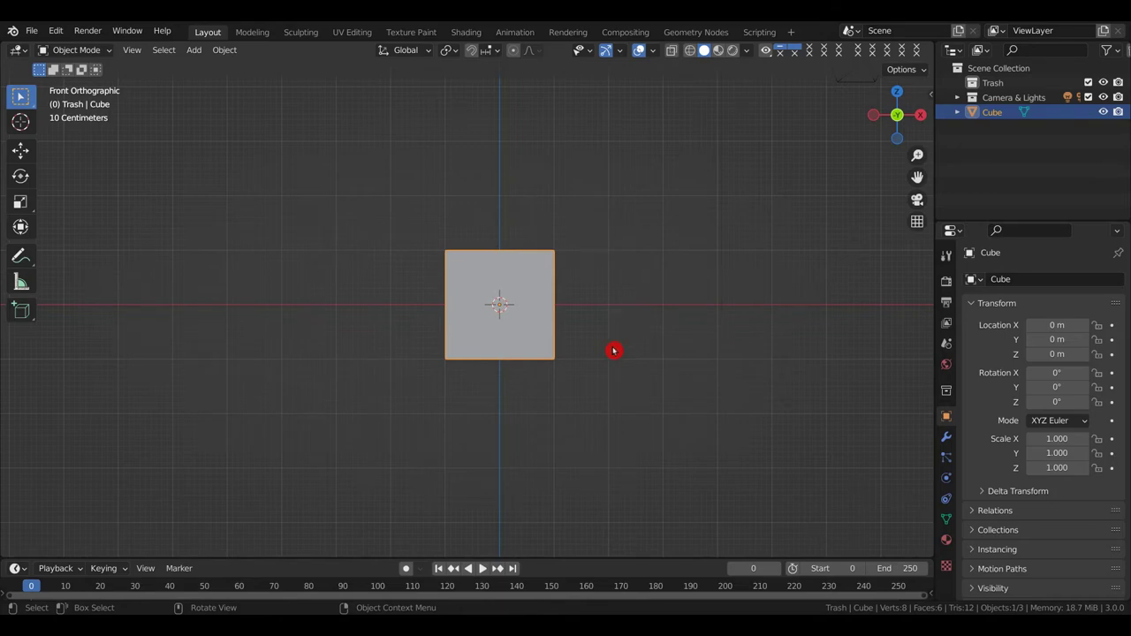
# Step: Pan the front view to shift the cube around the viewport
pyautogui.press('shift')
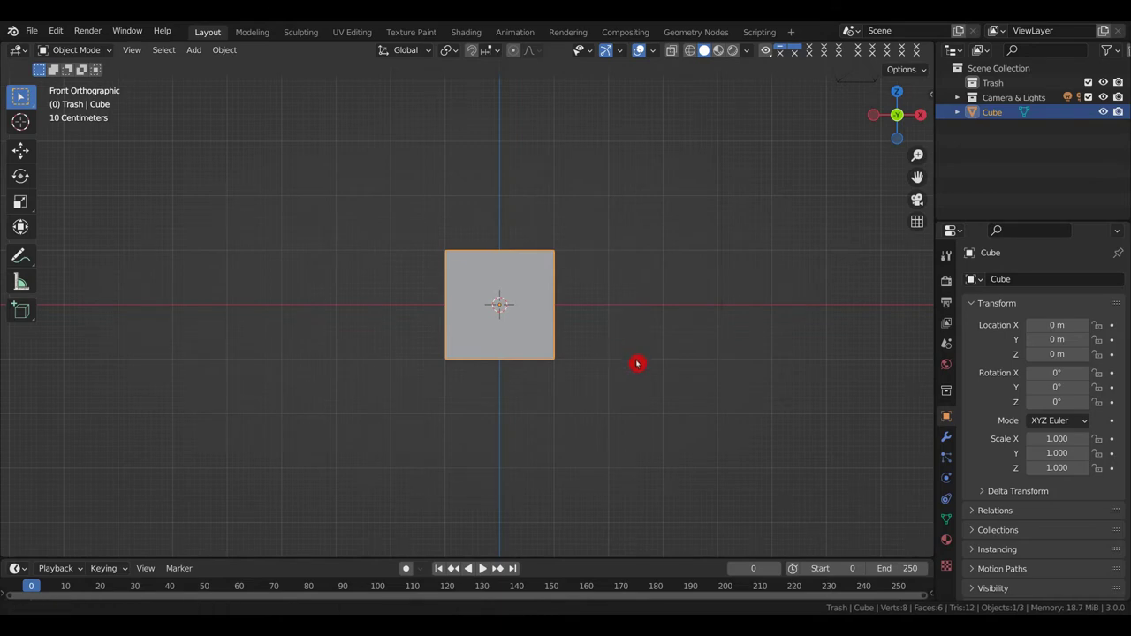
pyautogui.keyDown('shift'); pyautogui.moveTo(637, 363); pyautogui.dragTo(624, 421, button='middle'); pyautogui.keyUp('shift')
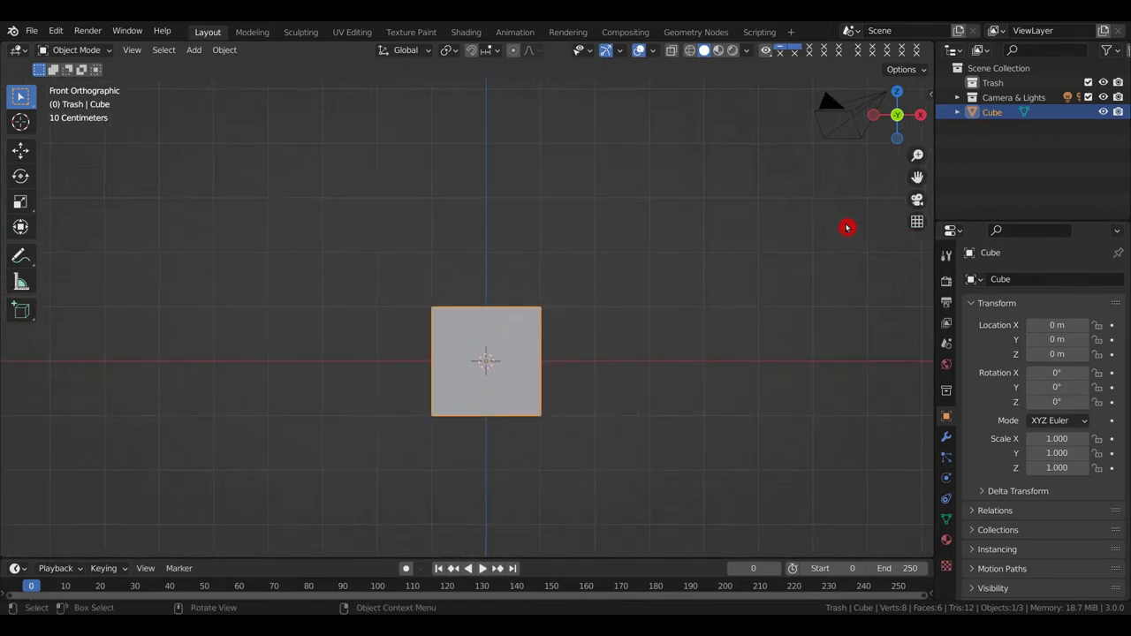
pyautogui.moveTo(917, 177); pyautogui.dragTo(882, 174)
pyautogui.keyDown('shift'); pyautogui.moveTo(672, 362); pyautogui.dragTo(656, 281, button='middle'); pyautogui.keyUp('shift')
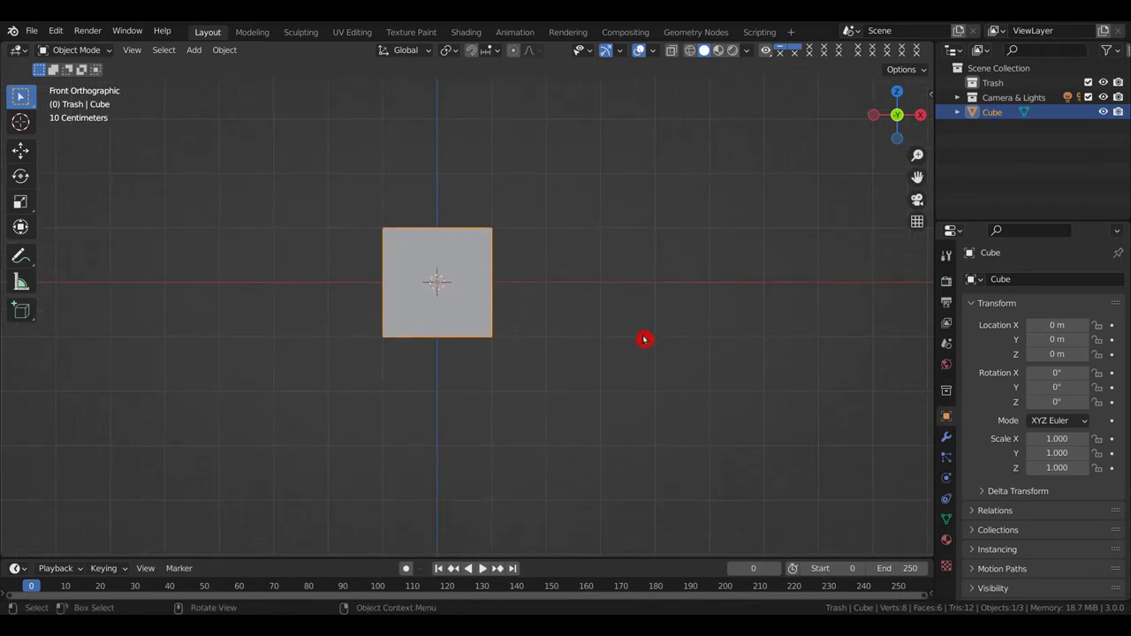
# Step: Zoom in and out on the cube, shift it right, and zoom in slightly
pyautogui.press('ctrl')
pyautogui.keyDown('ctrl'); pyautogui.moveTo(643, 340); pyautogui.dragTo(682, 318, button='middle'); pyautogui.keyUp('ctrl')
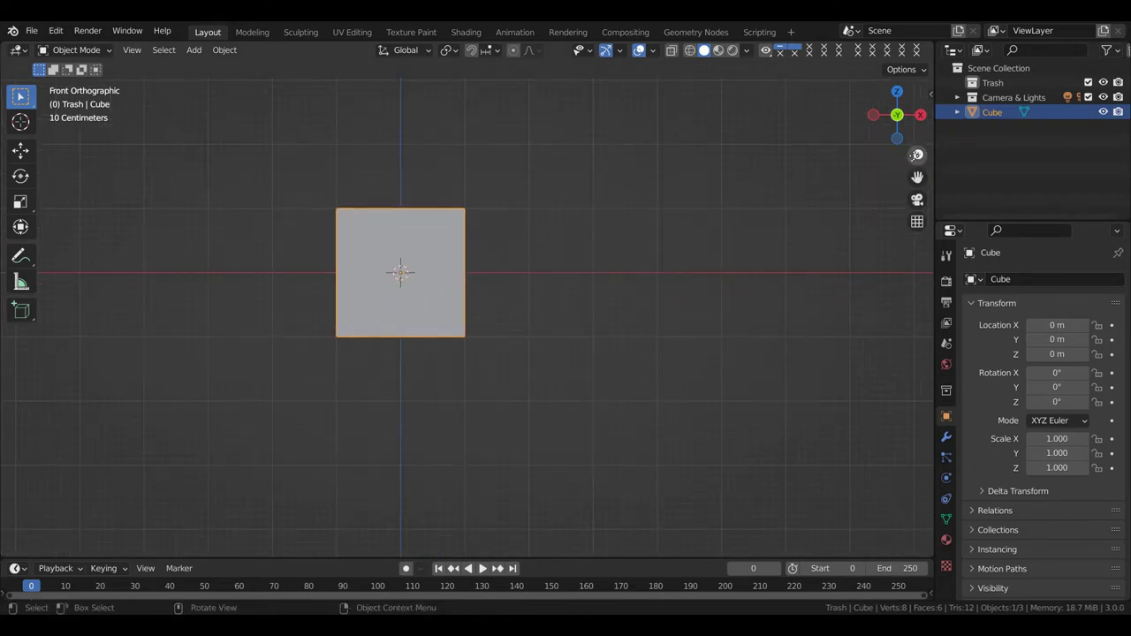
pyautogui.moveTo(916, 154)
pyautogui.mouseDown()
pyautogui.moveTo(917, 182)
pyautogui.moveTo(917, 149)
pyautogui.moveTo(916, 159)
pyautogui.mouseUp()
pyautogui.keyDown('shift'); pyautogui.moveTo(646, 305); pyautogui.dragTo(777, 331, button='middle'); pyautogui.keyUp('shift')
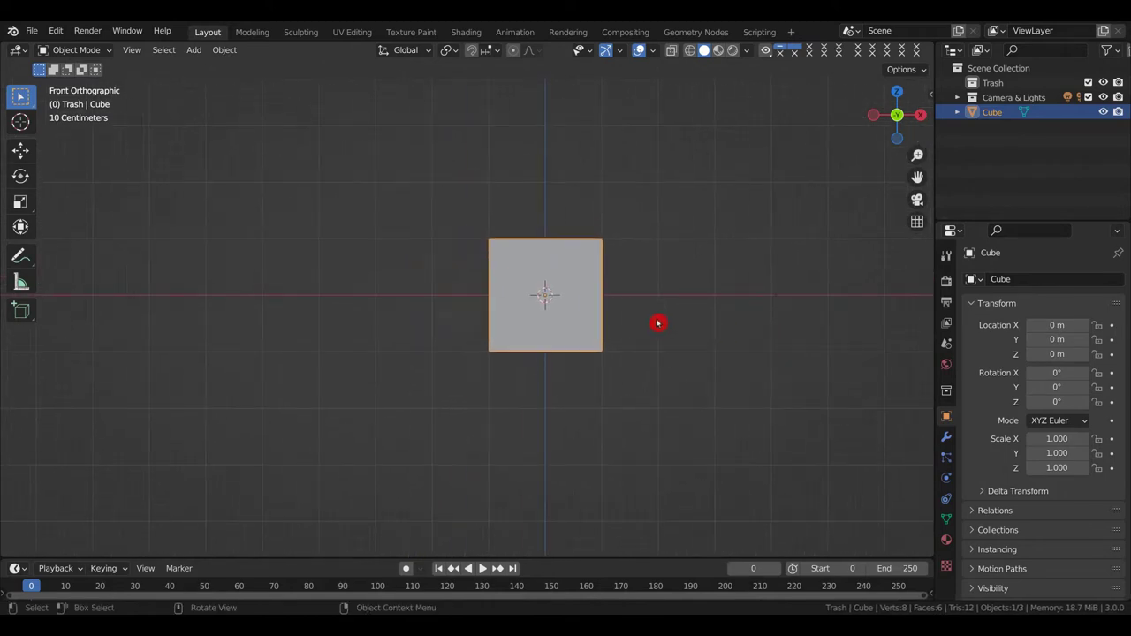
pyautogui.scroll(2, 646, 323)
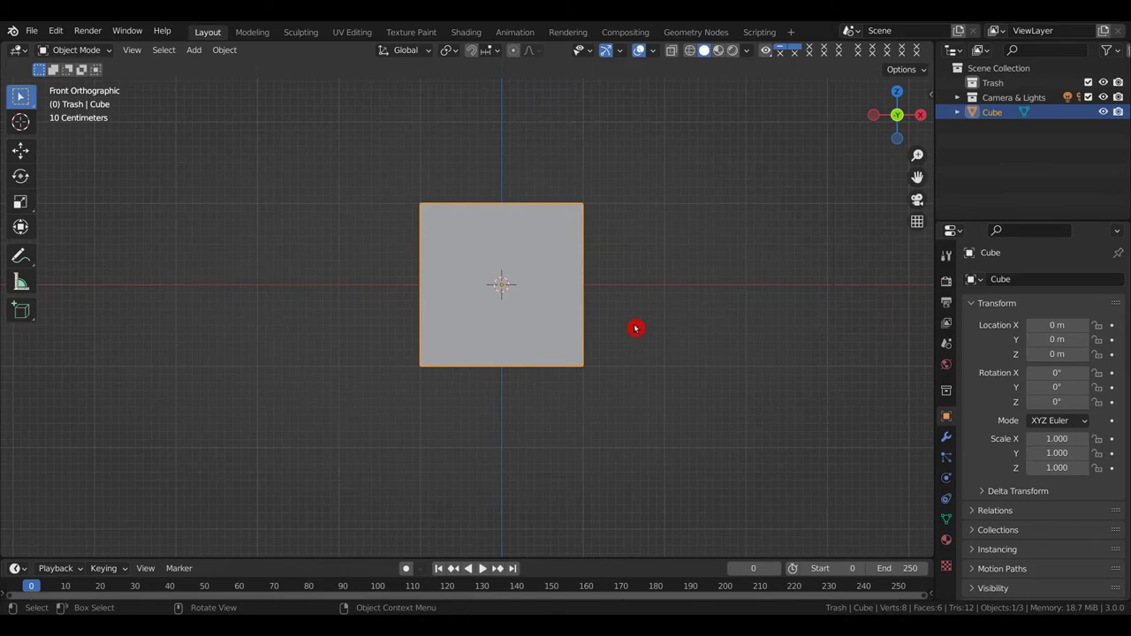
# Step: Orbit above the cube, then snap back to the front view and zoom in
pyautogui.moveTo(636, 329); pyautogui.dragTo(574, 383, button='middle')
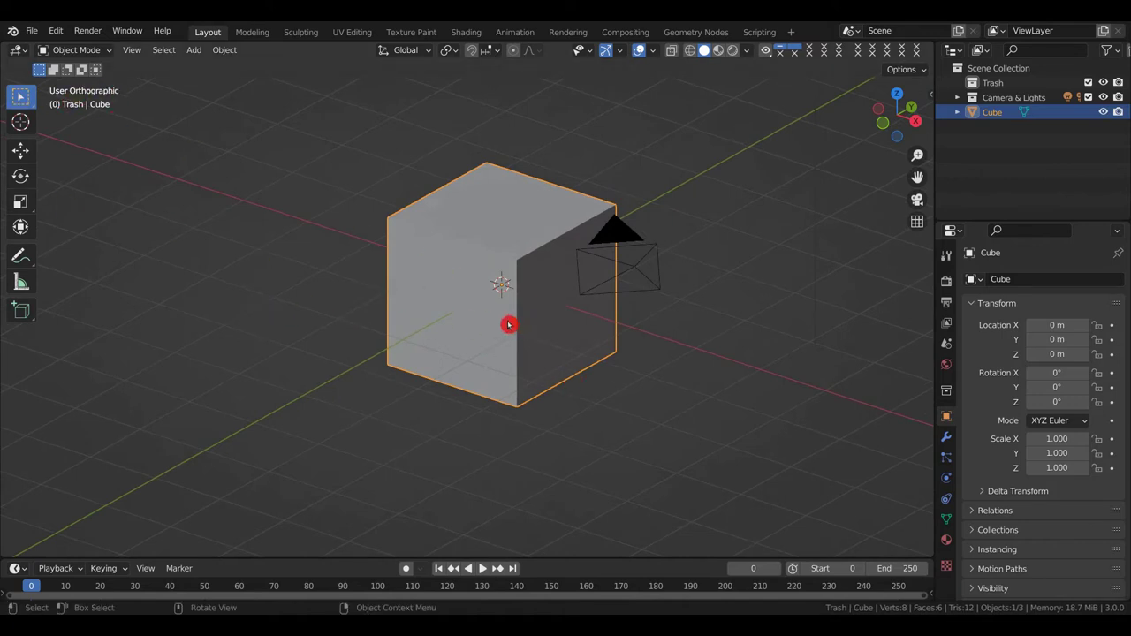
pyautogui.moveTo(507, 323)
pyautogui.mouseDown(button='middle')
pyautogui.moveTo(508, 298)
pyautogui.moveTo(505, 310)
pyautogui.mouseUp(button='middle')
pyautogui.press('KP_1')
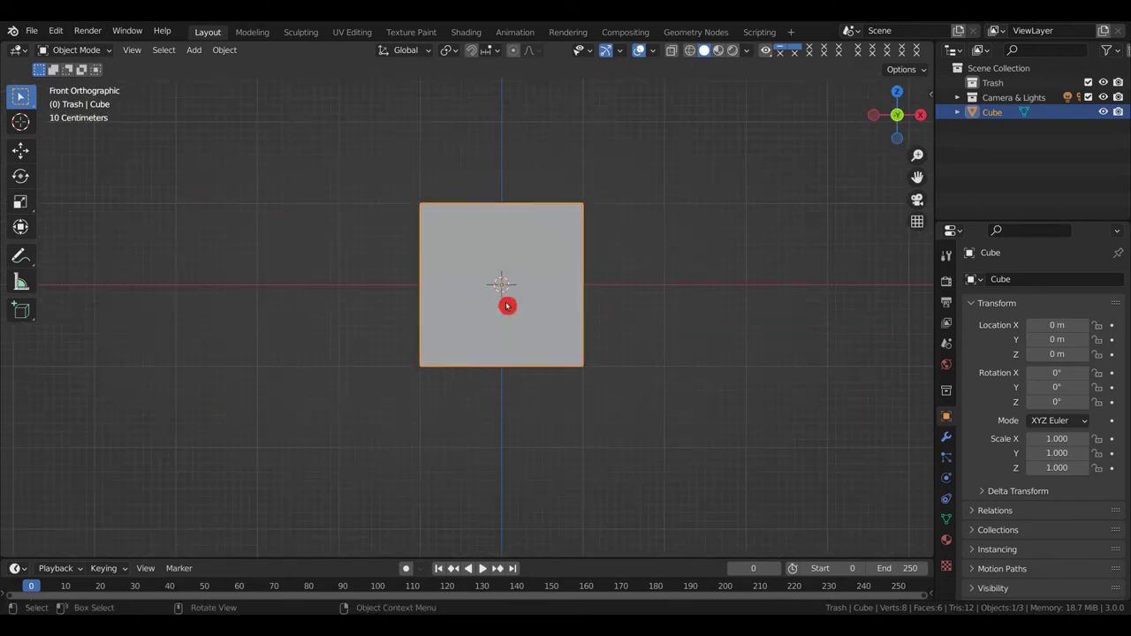
pyautogui.scroll(1, 508, 292)
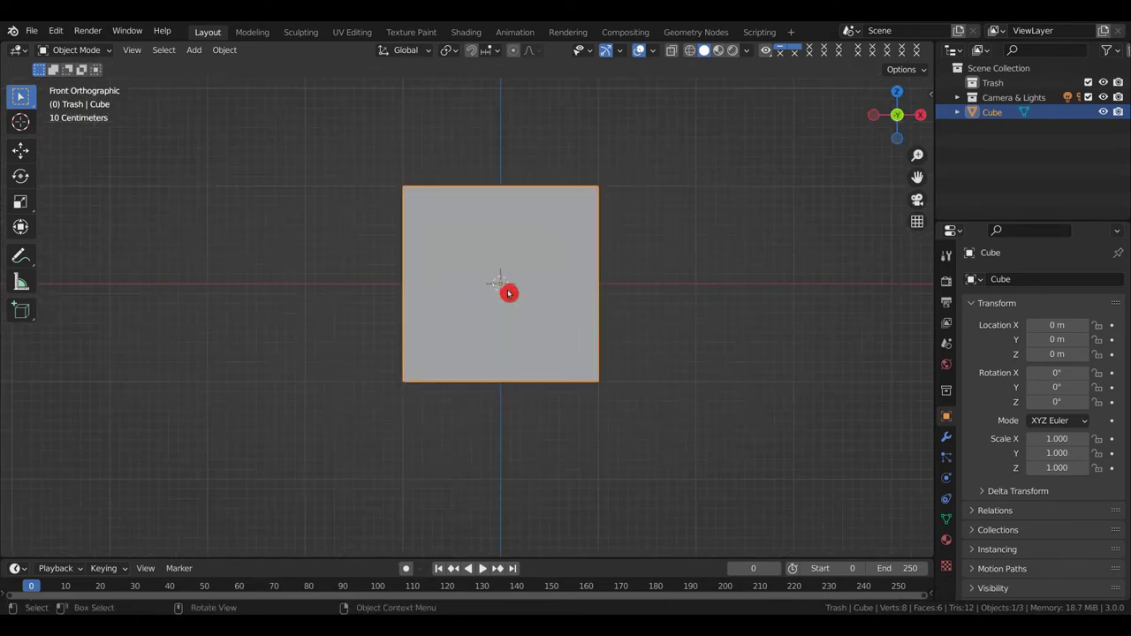
# Step: Cycle the numpad views: right, top, front, back, left and bottom
pyautogui.press('KP_3')
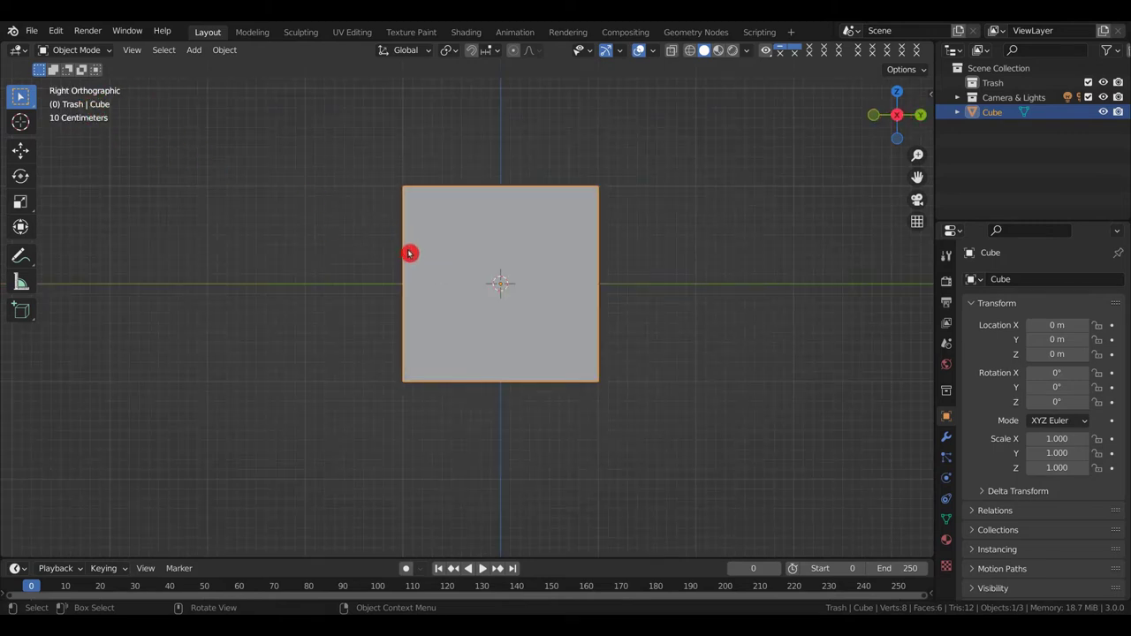
pyautogui.press('KP_7')
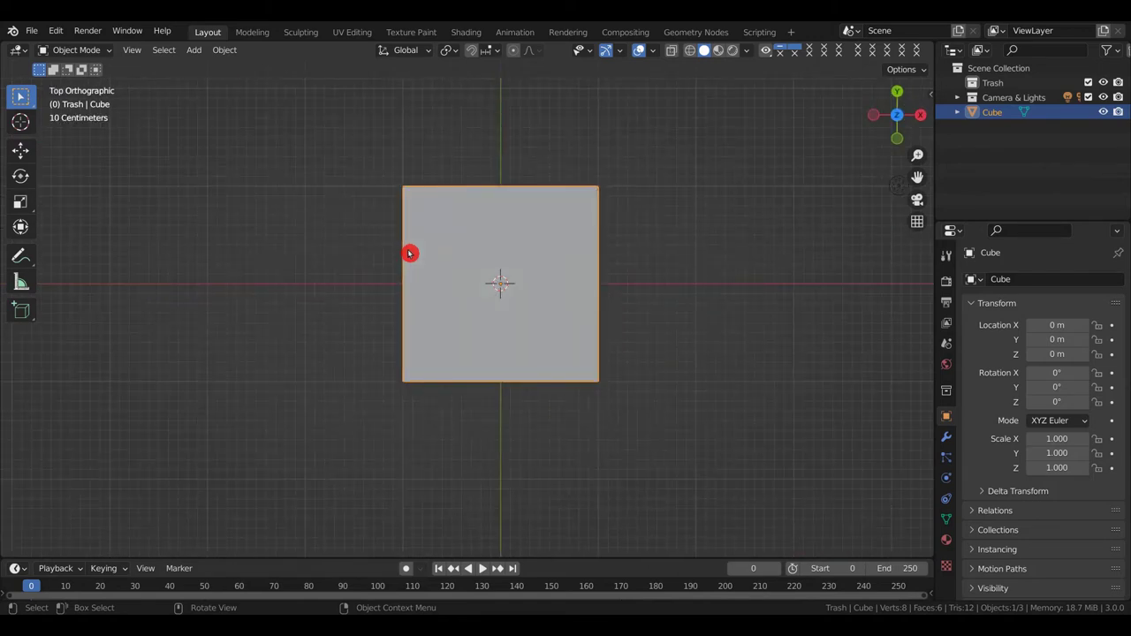
pyautogui.press('KP_1')
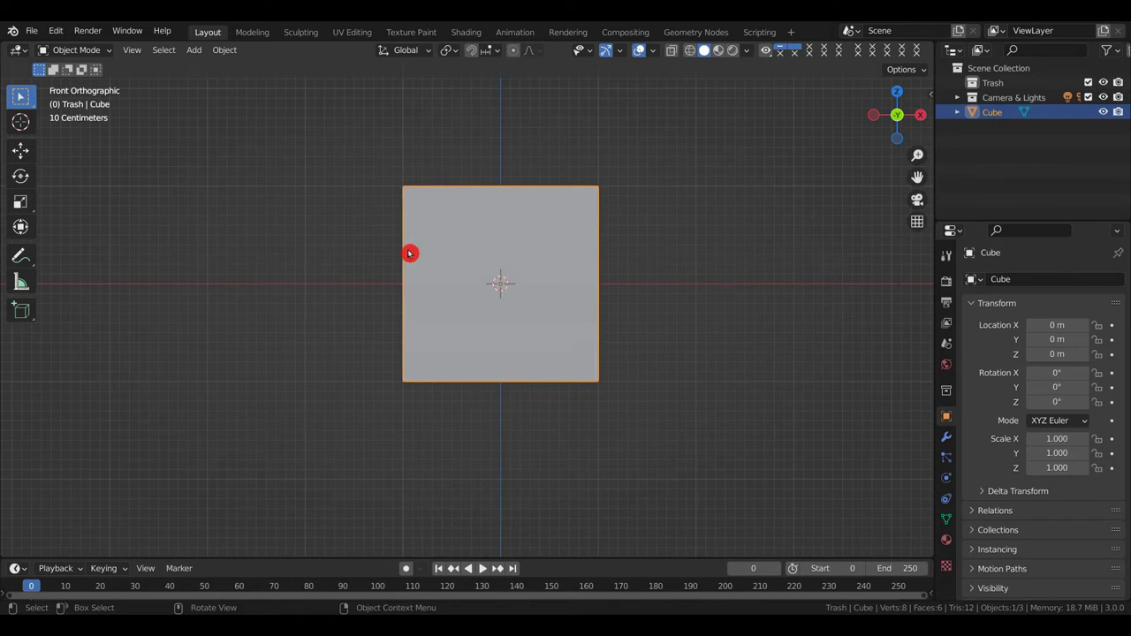
pyautogui.press('ctrl+KP_1')
pyautogui.press('KP_1')
pyautogui.press('ctrl+KP_1')
pyautogui.press('KP_3')
pyautogui.press('ctrl+KP_3')
pyautogui.press('KP_7')
pyautogui.press('ctrl+KP_7')
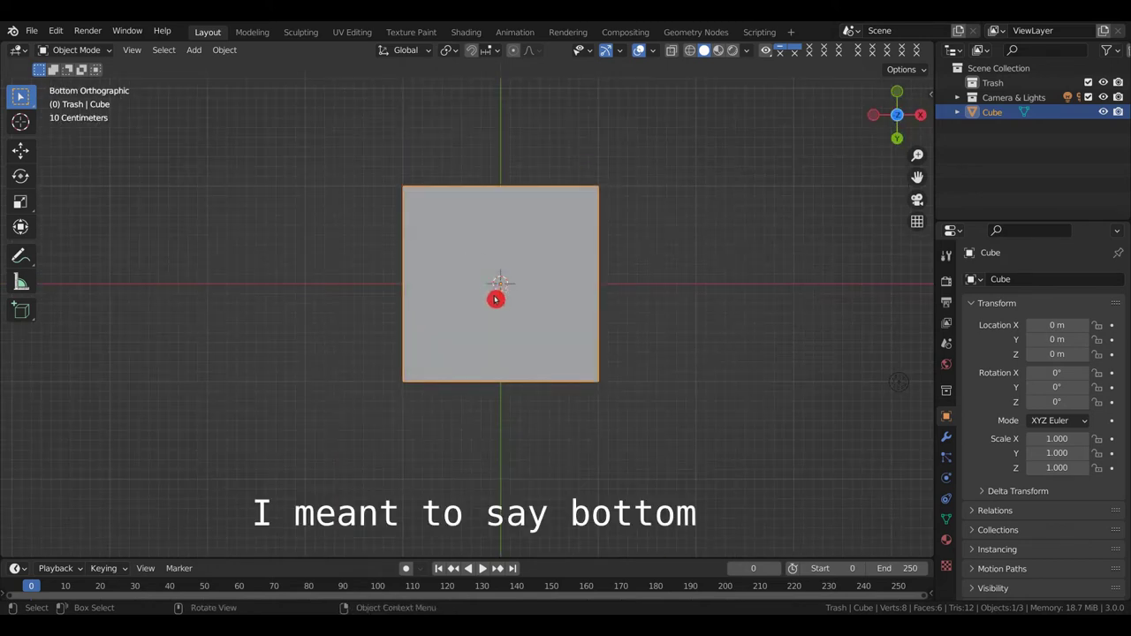
# Step: Zoom in, then run through front, back, right, left, top and bottom views, ending on front
pyautogui.scroll(1, 504, 306)
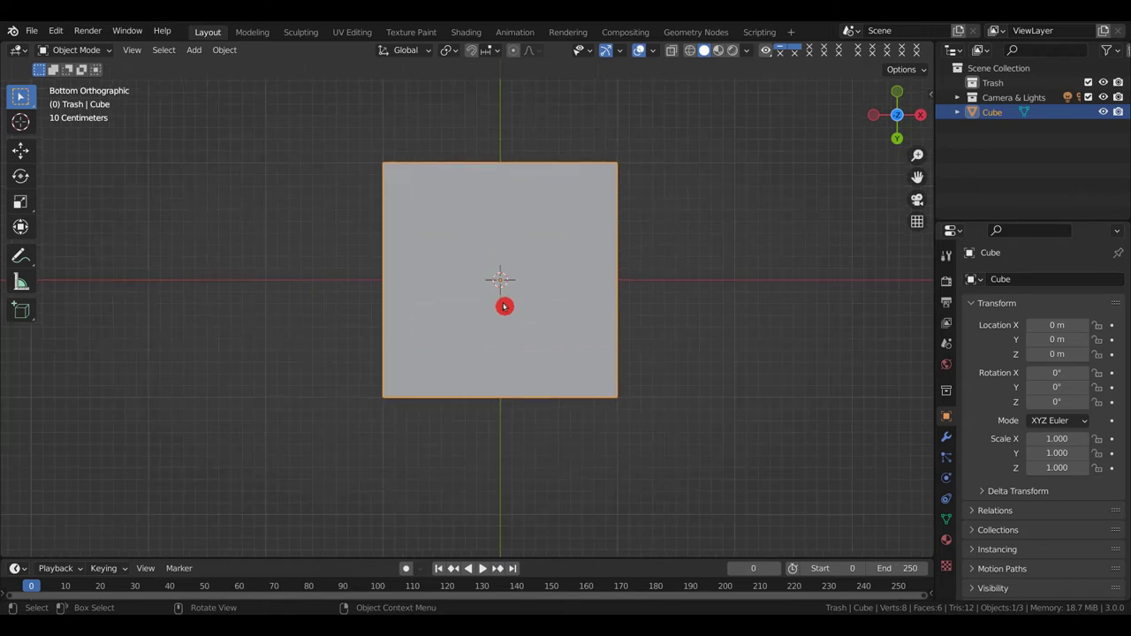
pyautogui.press('KP_1')
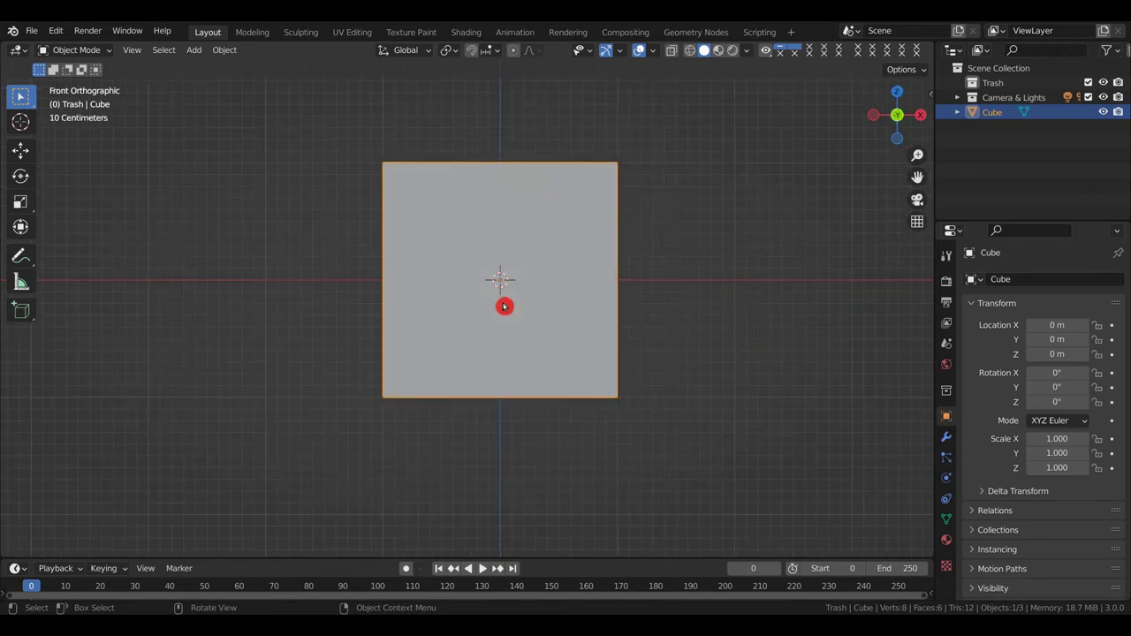
pyautogui.press('ctrl+KP_1')
pyautogui.press('KP_3')
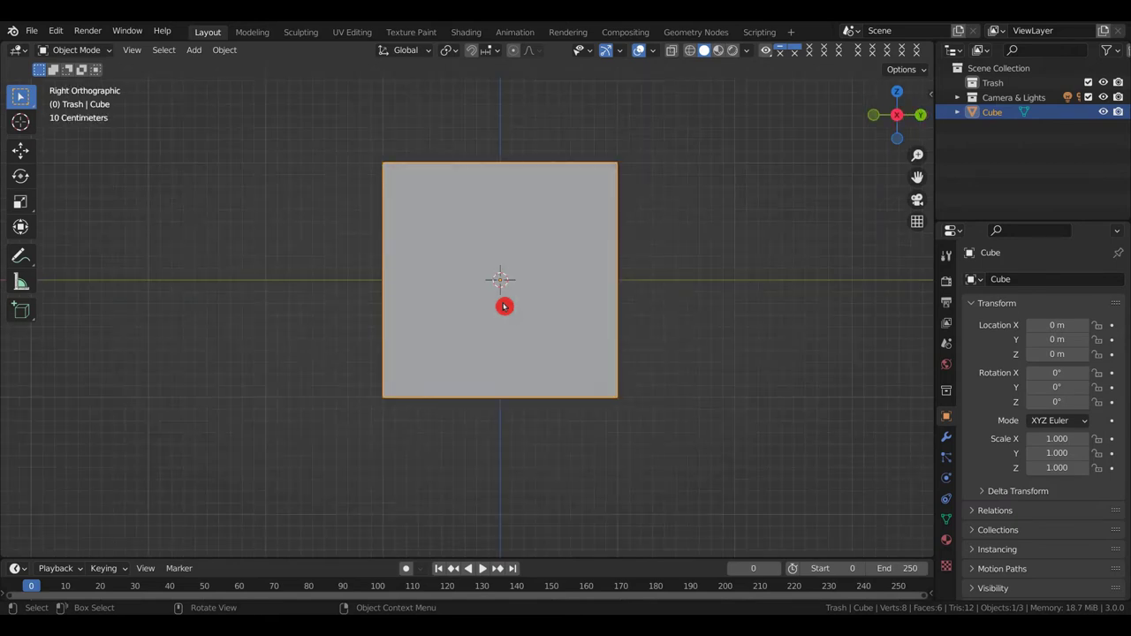
pyautogui.press('ctrl+KP_3')
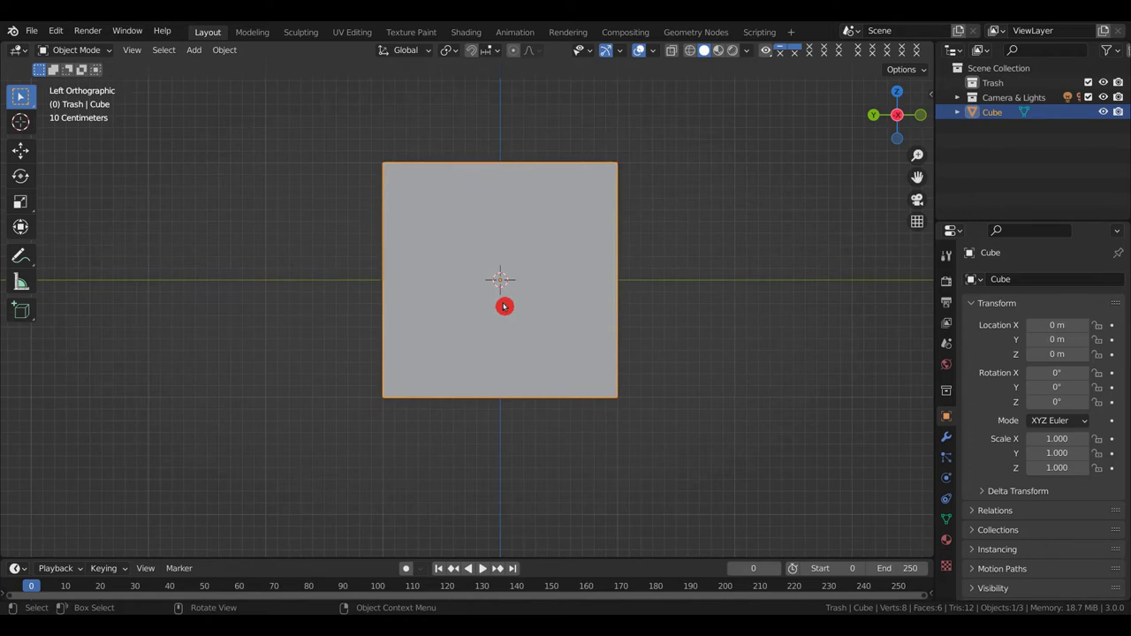
pyautogui.press('KP_7')
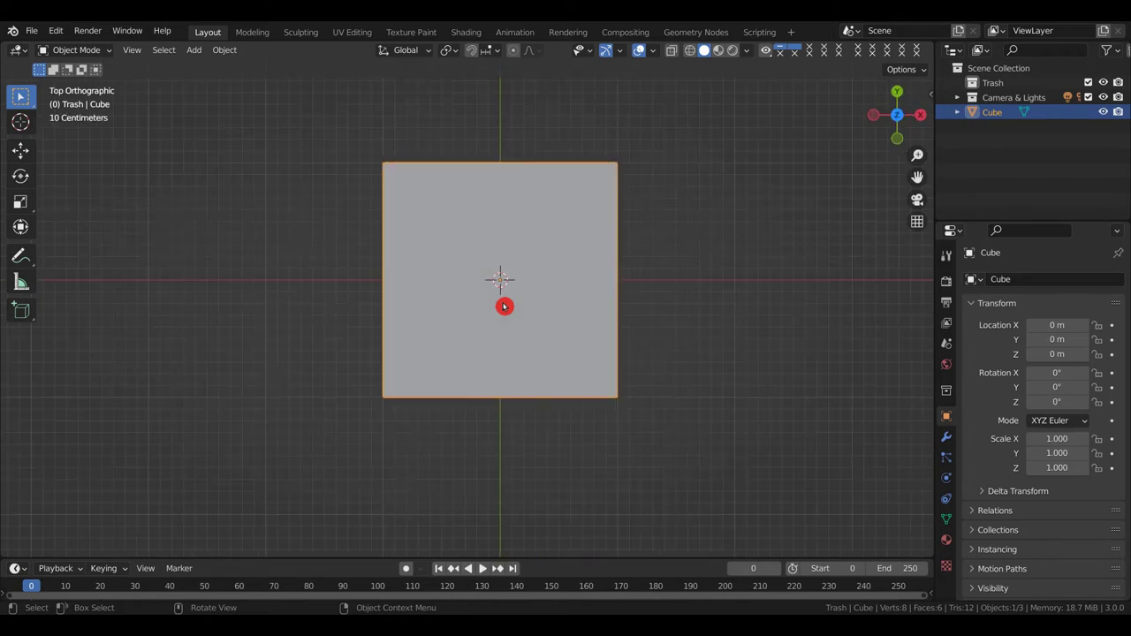
pyautogui.press('ctrl+KP_7')
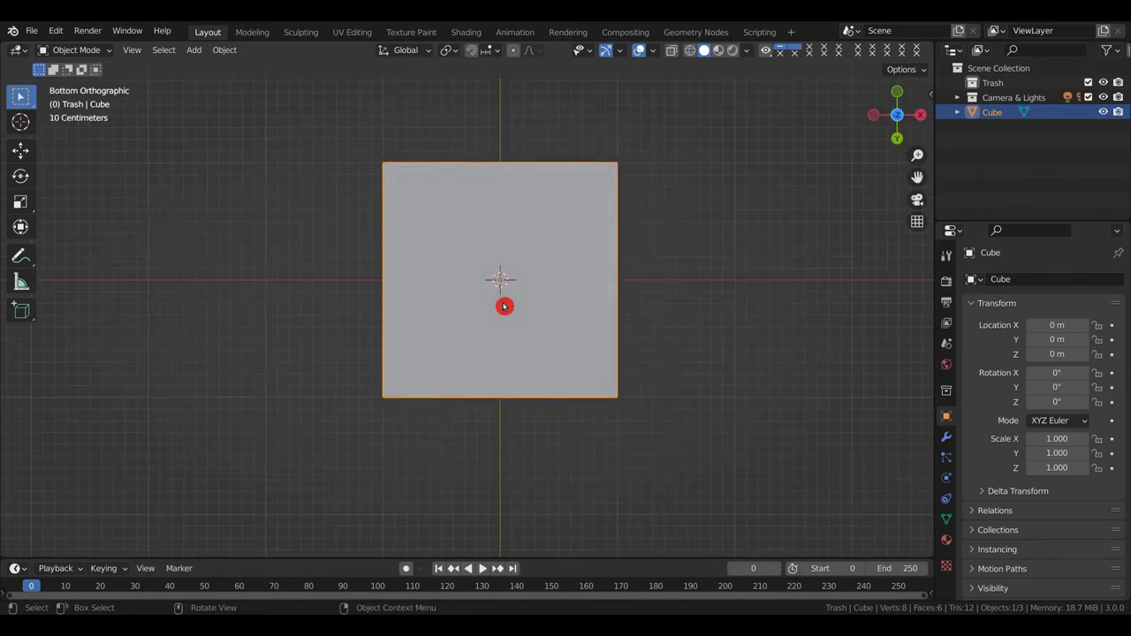
pyautogui.press('KP_1')
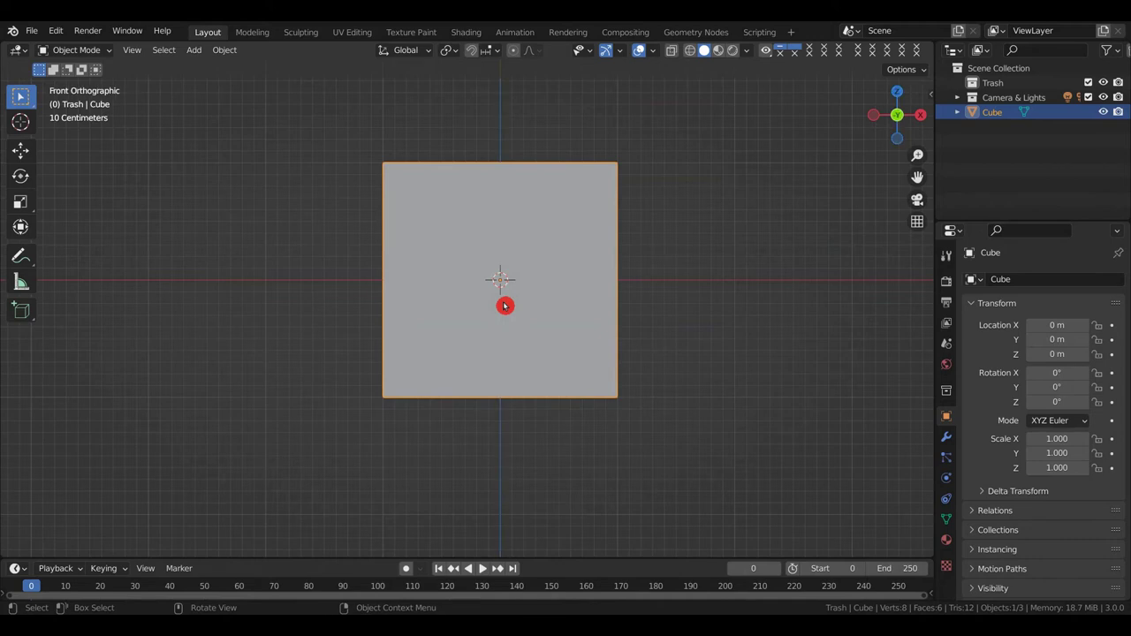
# Step: Zoom out and tilt the view vertically in six steps until looking down on the cube
pyautogui.scroll(-1, 505, 306)
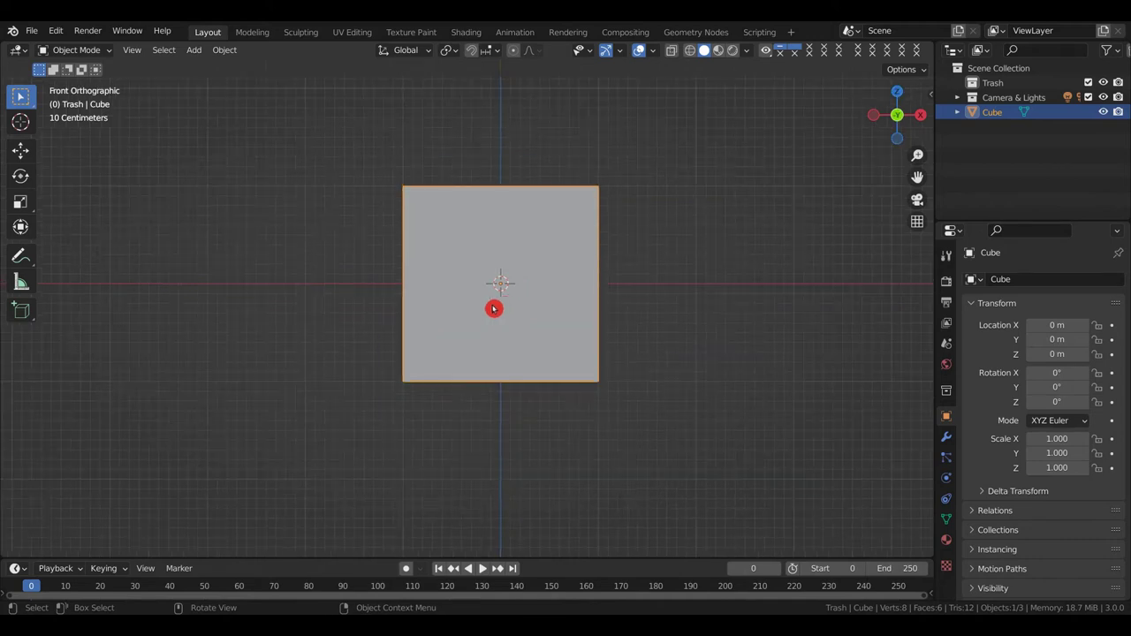
pyautogui.press('KP_8')
pyautogui.press('KP_8')
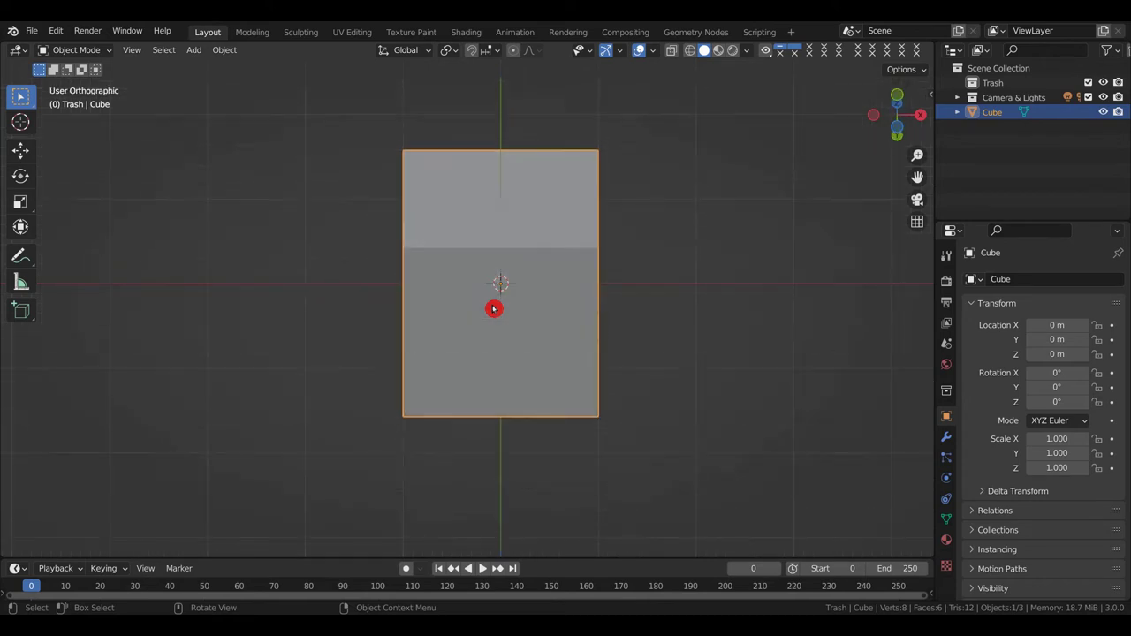
pyautogui.press('KP_8')
pyautogui.press('KP_8')
pyautogui.press('KP_8')
pyautogui.press('KP_8')
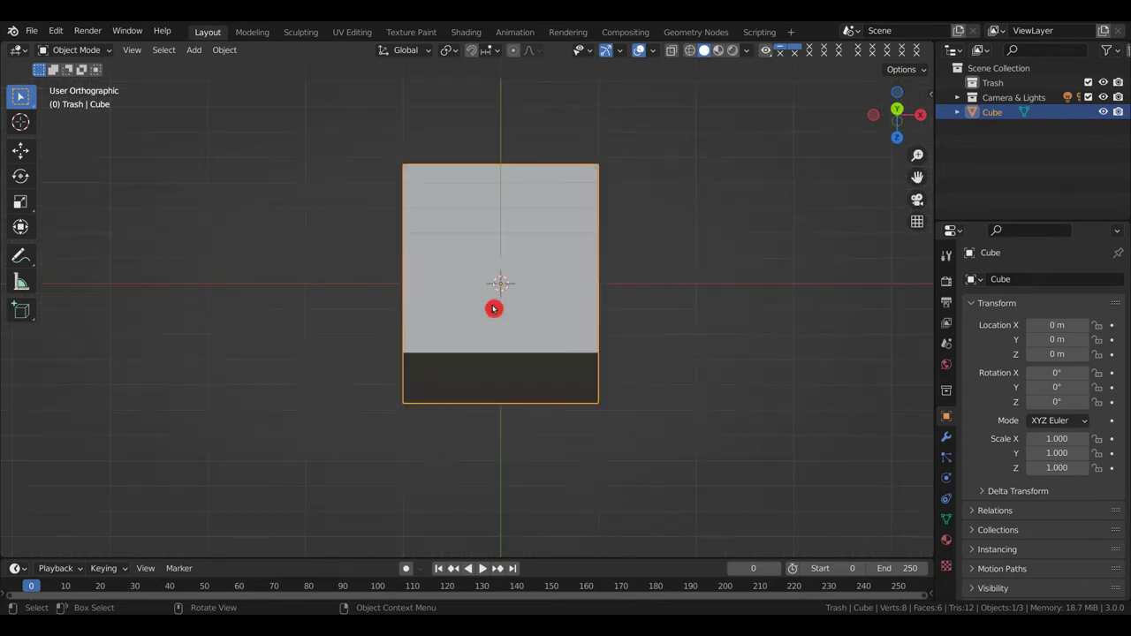
pyautogui.press('KP_8')
pyautogui.press('KP_8')
pyautogui.press('KP_8')
pyautogui.press('KP_8')
pyautogui.press('KP_8')
pyautogui.press('KP_8')
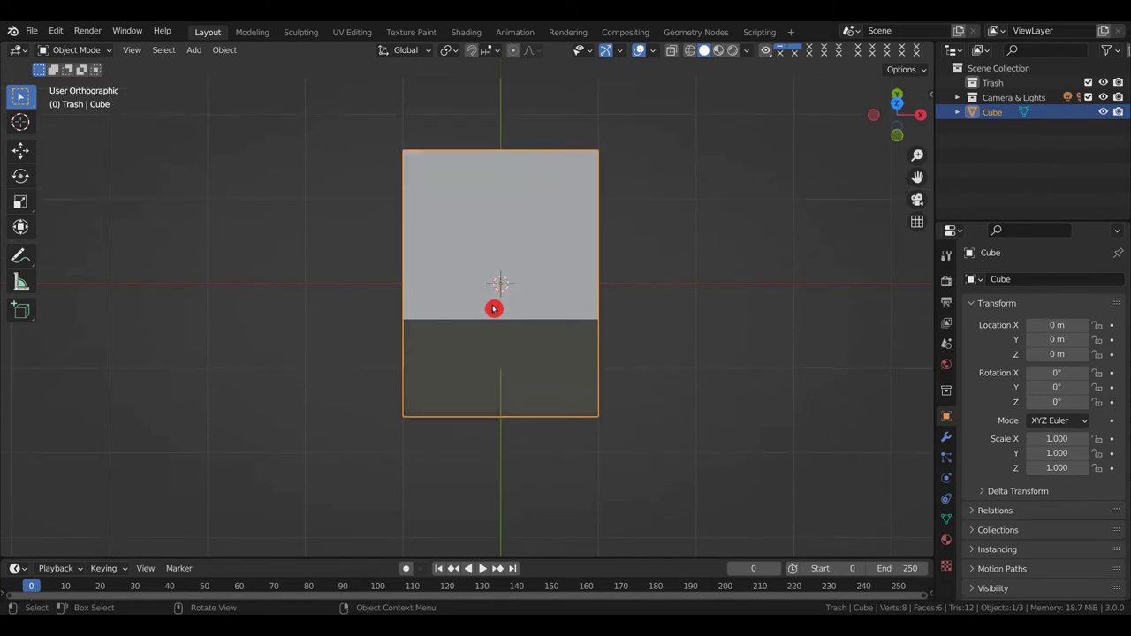
pyautogui.press('KP_8')
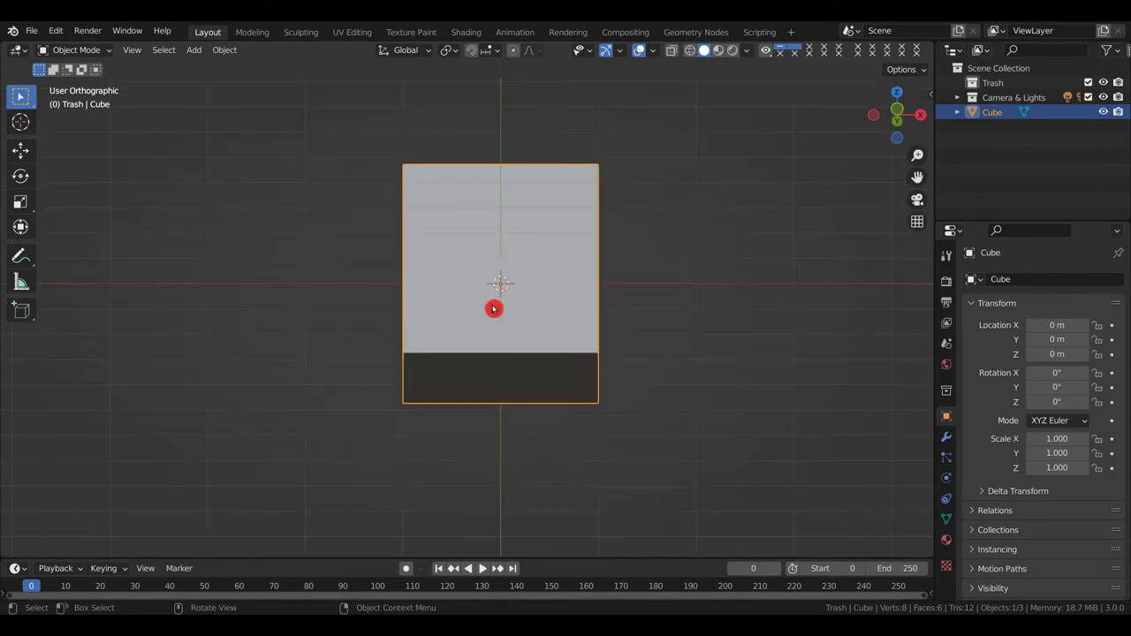
pyautogui.press('KP_8')
pyautogui.press('KP_8')
pyautogui.press('KP_8')
pyautogui.press('KP_8')
pyautogui.press('KP_8')
pyautogui.press('KP_8')
pyautogui.press('KP_8')
pyautogui.press('KP_8')
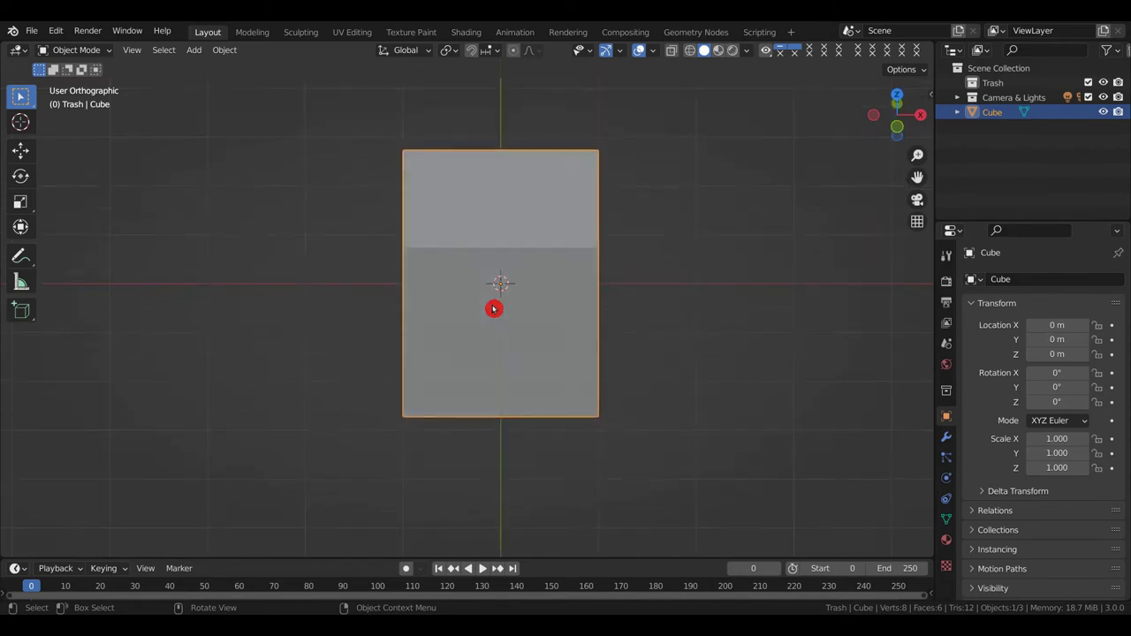
pyautogui.press('KP_8')
pyautogui.press('KP_8')
pyautogui.press('KP_8')
pyautogui.press('KP_8')
pyautogui.press('KP_8')
pyautogui.press('KP_8')
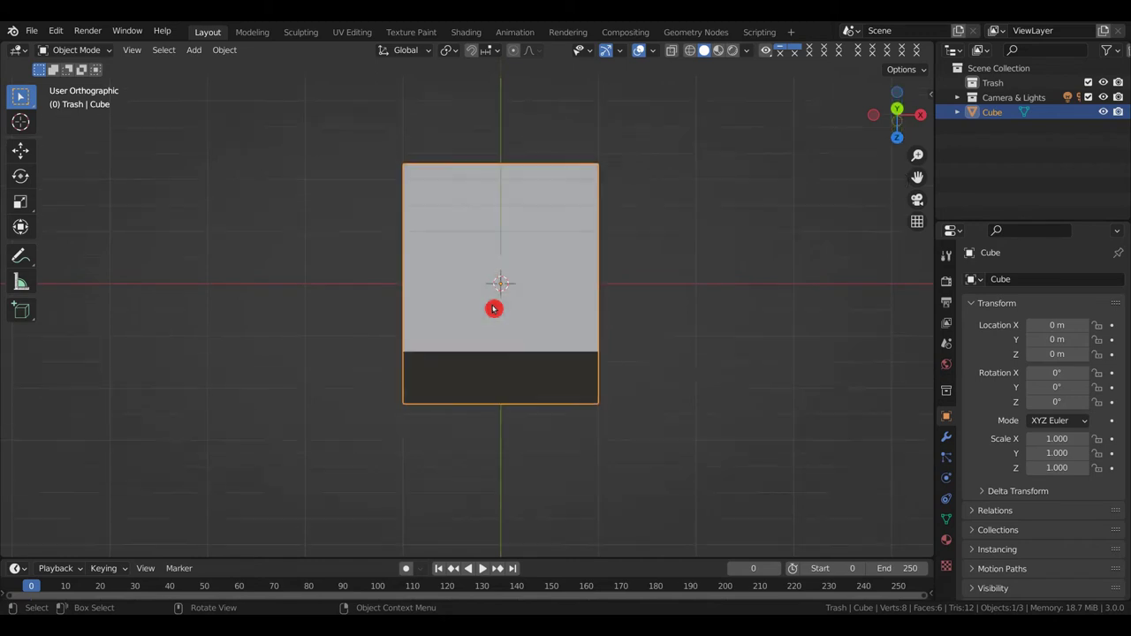
# Step: Orbit the view three steps around the vertical axis
pyautogui.press('KP_4')
pyautogui.press('KP_4')
pyautogui.press('KP_4')
pyautogui.press('KP_4')
pyautogui.press('KP_4')
pyautogui.press('KP_4')
pyautogui.press('KP_4')
pyautogui.press('KP_4')
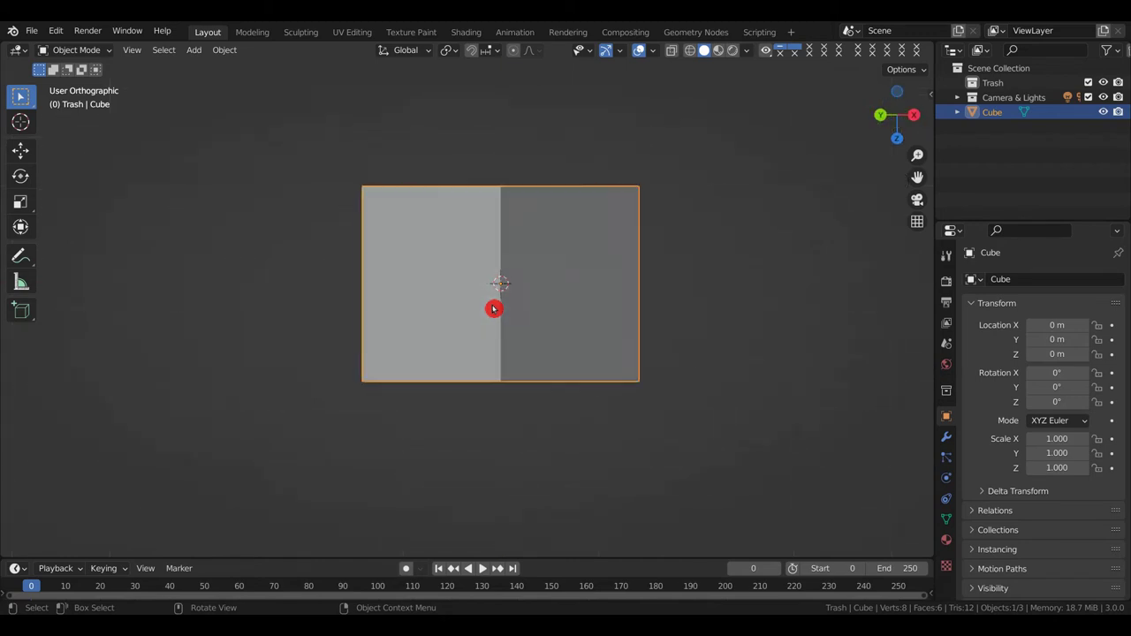
pyautogui.press('KP_4')
pyautogui.press('KP_4')
pyautogui.press('KP_4')
pyautogui.press('KP_4')
pyautogui.press('KP_4')
pyautogui.press('KP_4')
pyautogui.press('KP_4')
pyautogui.press('KP_4')
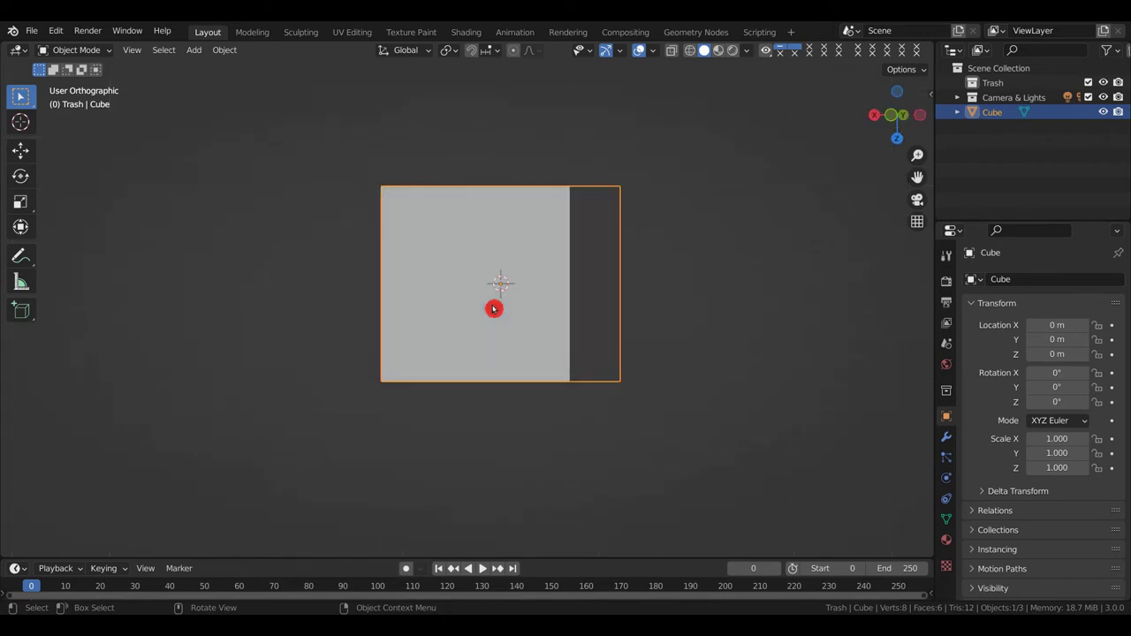
pyautogui.press('KP_4')
pyautogui.press('KP_4')
pyautogui.press('KP_4')
pyautogui.press('KP_4')
pyautogui.press('KP_4')
pyautogui.press('KP_4')
pyautogui.press('KP_4')
pyautogui.press('KP_4')
pyautogui.press('KP_4')
pyautogui.press('KP_4')
pyautogui.press('KP_4')
pyautogui.press('KP_4')
pyautogui.press('KP_4')
pyautogui.press('KP_4')
pyautogui.press('KP_4')
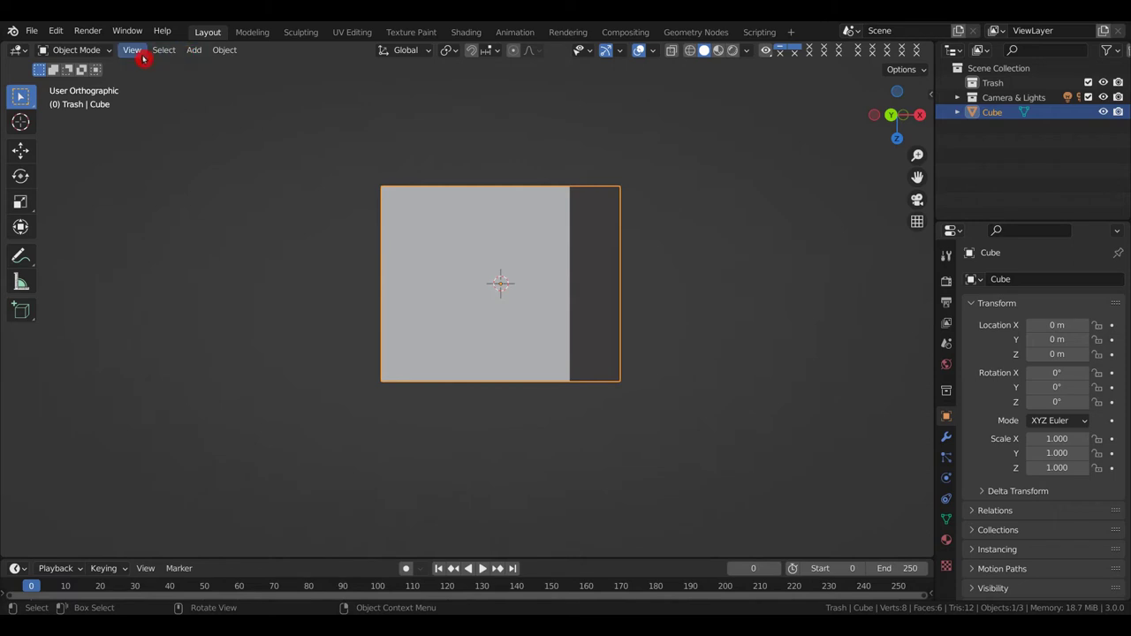
# Step: Check the front view, zoom out and pan, then switch to the top view
pyautogui.press('KP_1')
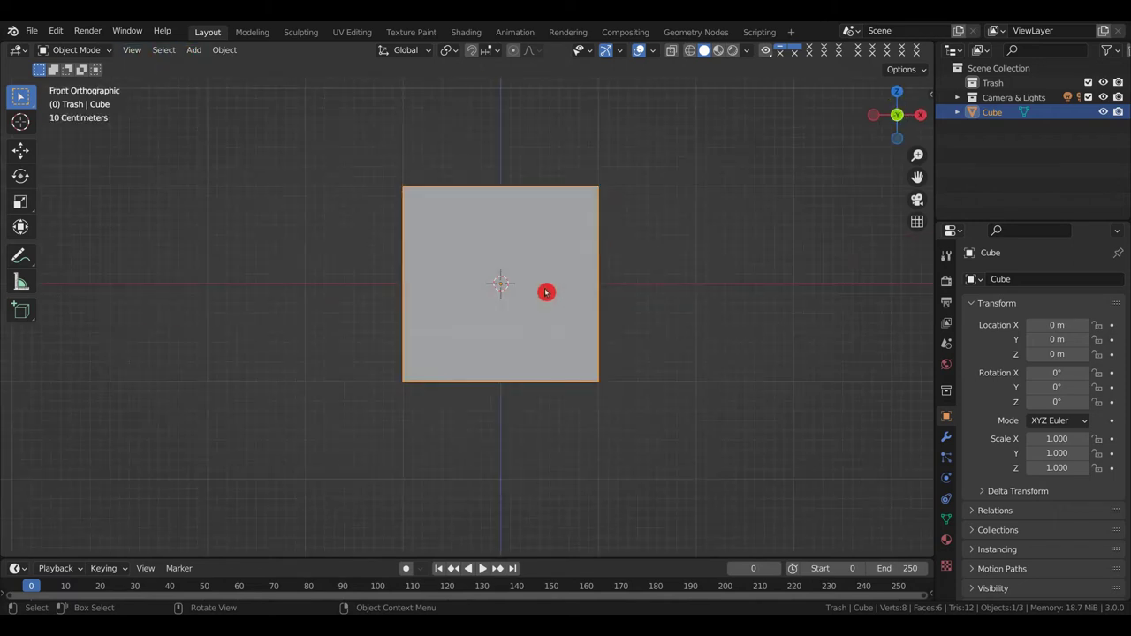
pyautogui.scroll(-1, 539, 305)
pyautogui.keyDown('shift'); pyautogui.moveTo(538, 308); pyautogui.dragTo(446, 338, button='middle'); pyautogui.keyUp('shift')
pyautogui.scroll(-6, 490, 321)
pyautogui.press('KP_7')
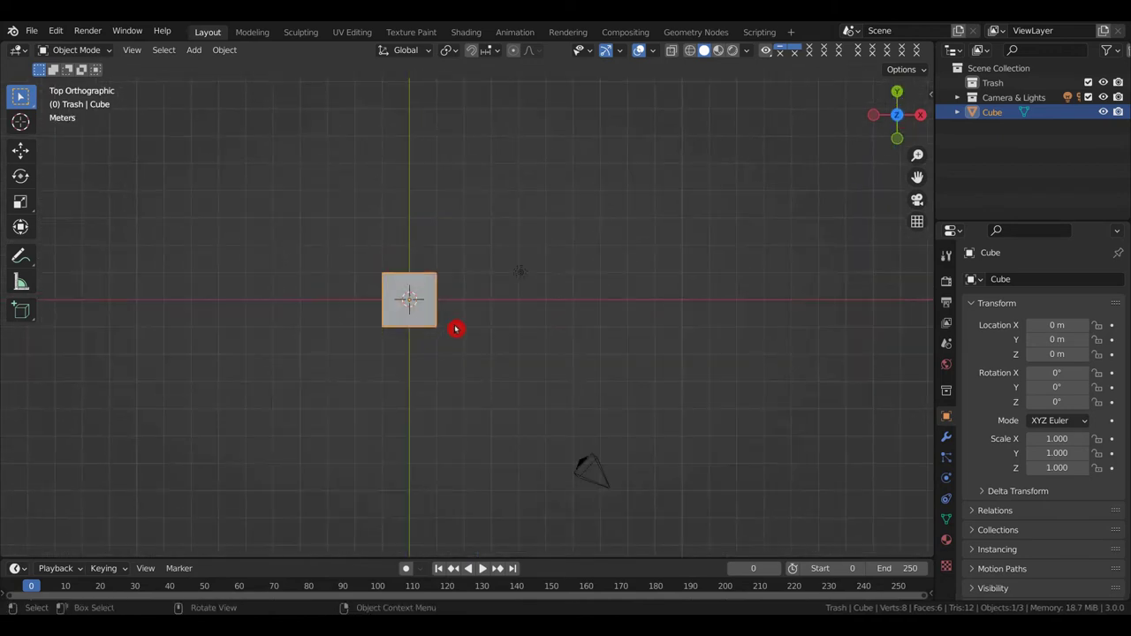
# Step: Add a Suzanne monkey mesh at the scene origin
pyautogui.hotkey('shift', 'a')
pyautogui.moveTo(463, 310)
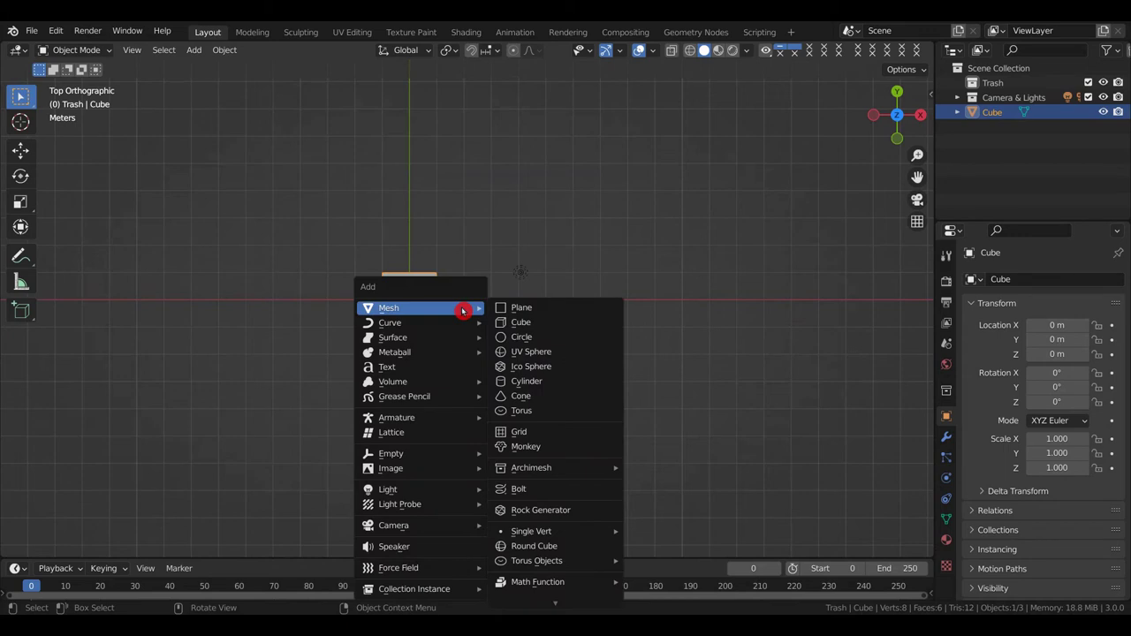
pyautogui.click(543, 448)
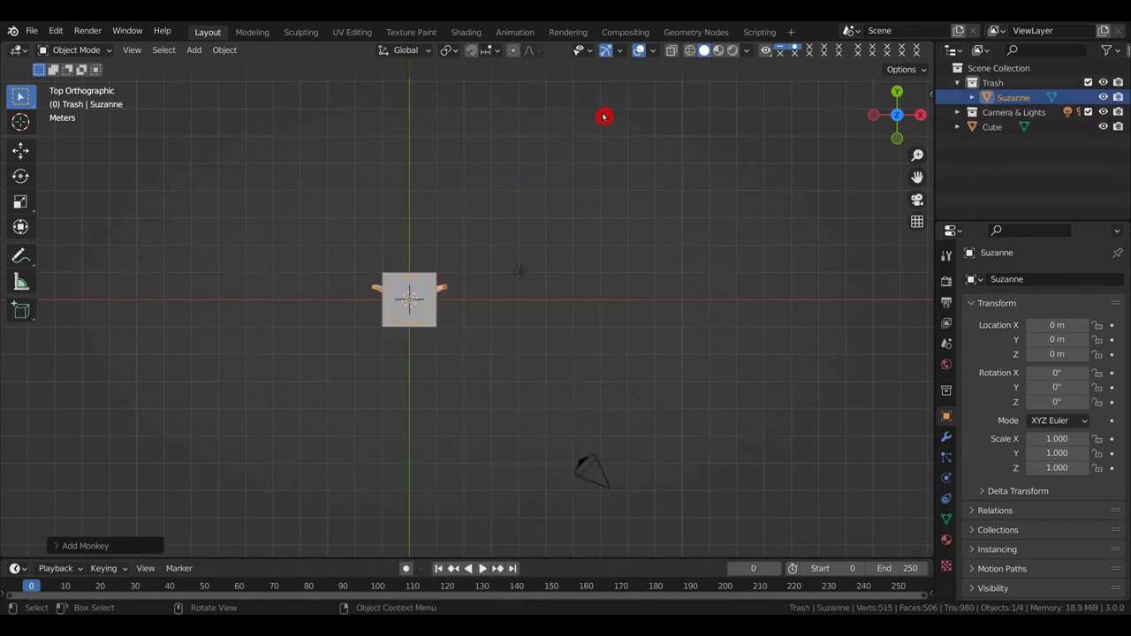
# Step: Enable the Move object gizmo and zoom in
pyautogui.click(622, 55)
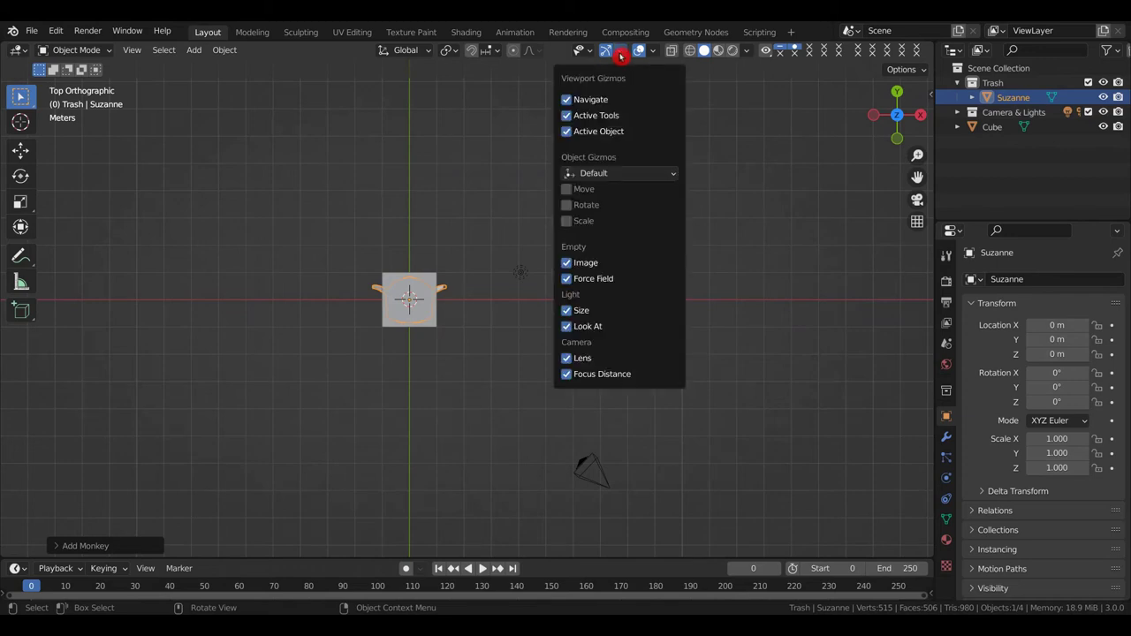
pyautogui.click(567, 190)
pyautogui.scroll(4, 429, 318)
# Step: Select Suzanne and drag her along X to 3.8749 m, then view the scene at an angle
pyautogui.click(419, 244)
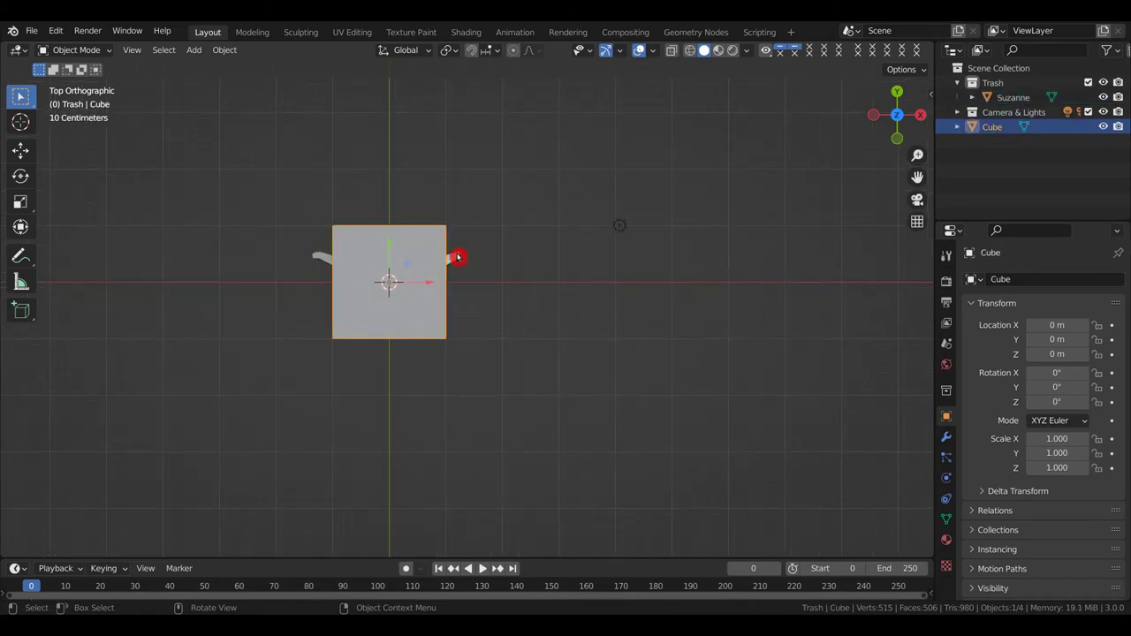
pyautogui.click(454, 257)
pyautogui.moveTo(431, 283); pyautogui.dragTo(650, 282)
pyautogui.scroll(-10, 580, 311)
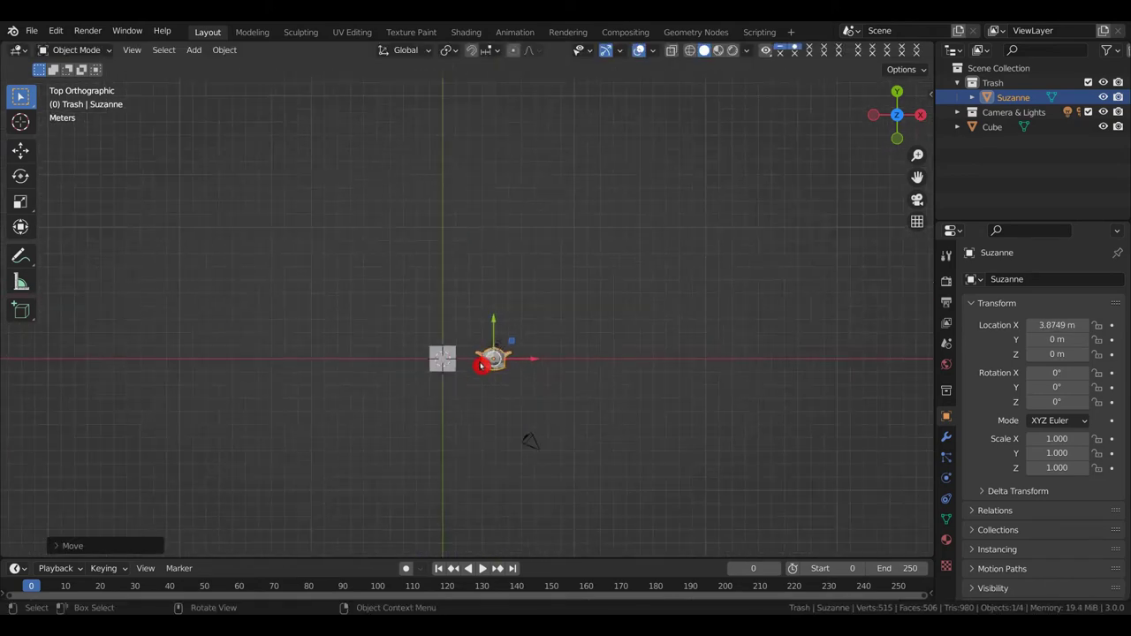
pyautogui.moveTo(482, 371); pyautogui.dragTo(426, 305, button='middle')
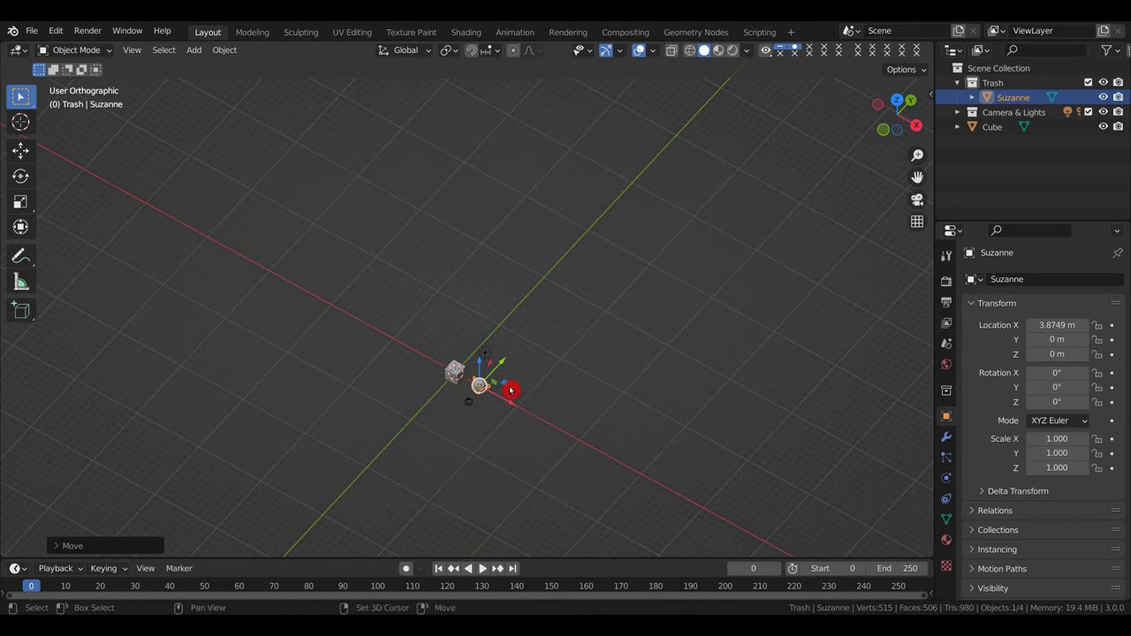
# Step: Duplicate Suzanne and move the copy about 60 m along Y
pyautogui.hotkey('shift', 'd')
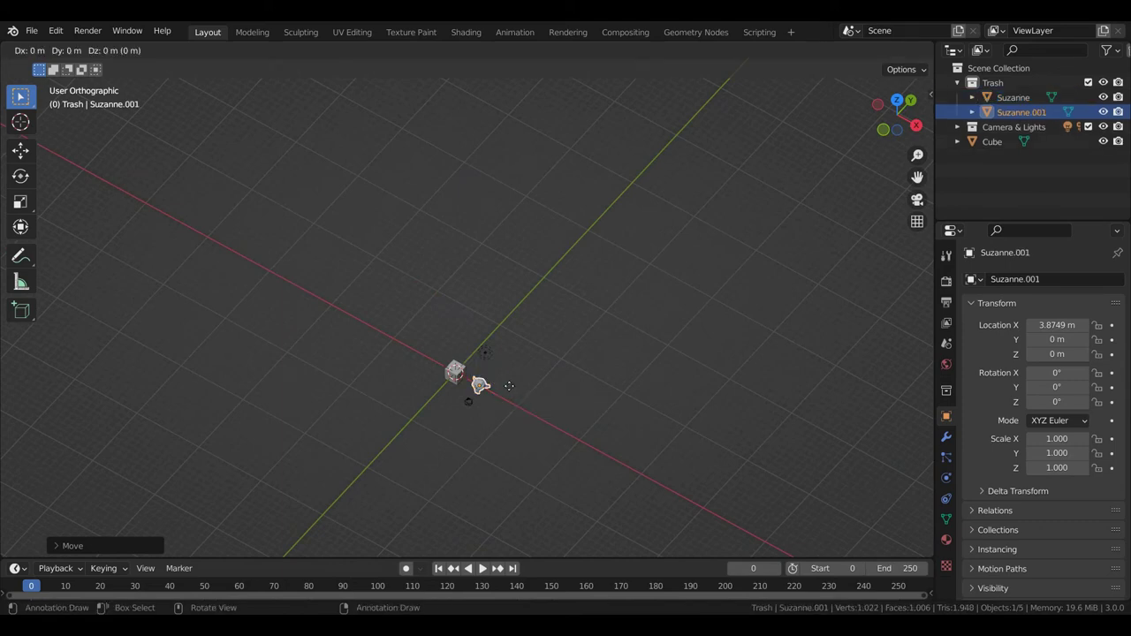
pyautogui.press('y')
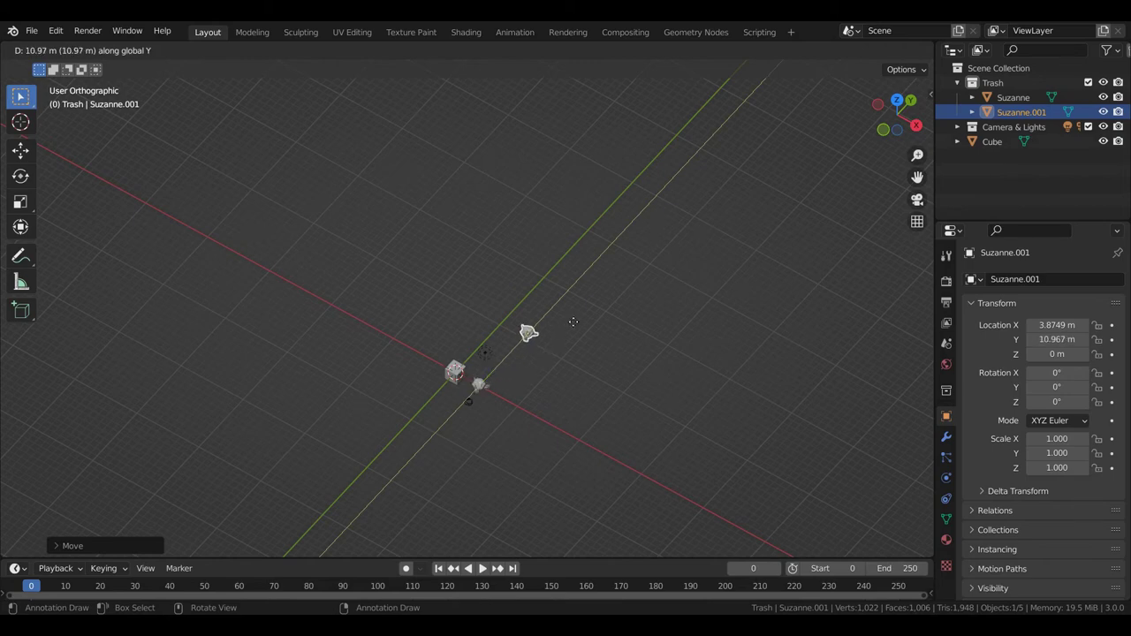
pyautogui.click(812, 135)
# Step: Select the cube in the top view and show its modifier settings
pyautogui.moveTo(417, 359); pyautogui.dragTo(628, 444, button='middle')
pyautogui.keyDown('shift'); pyautogui.moveTo(530, 411); pyautogui.dragTo(321, 366, button='middle'); pyautogui.keyUp('shift')
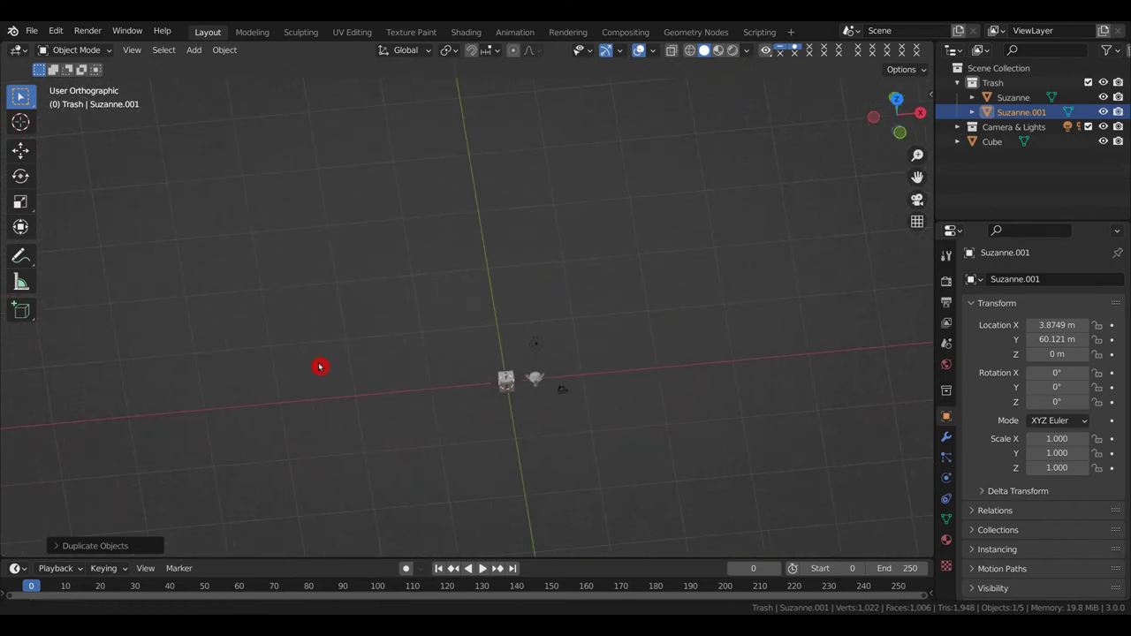
pyautogui.scroll(5, 507, 371)
pyautogui.click(506, 371)
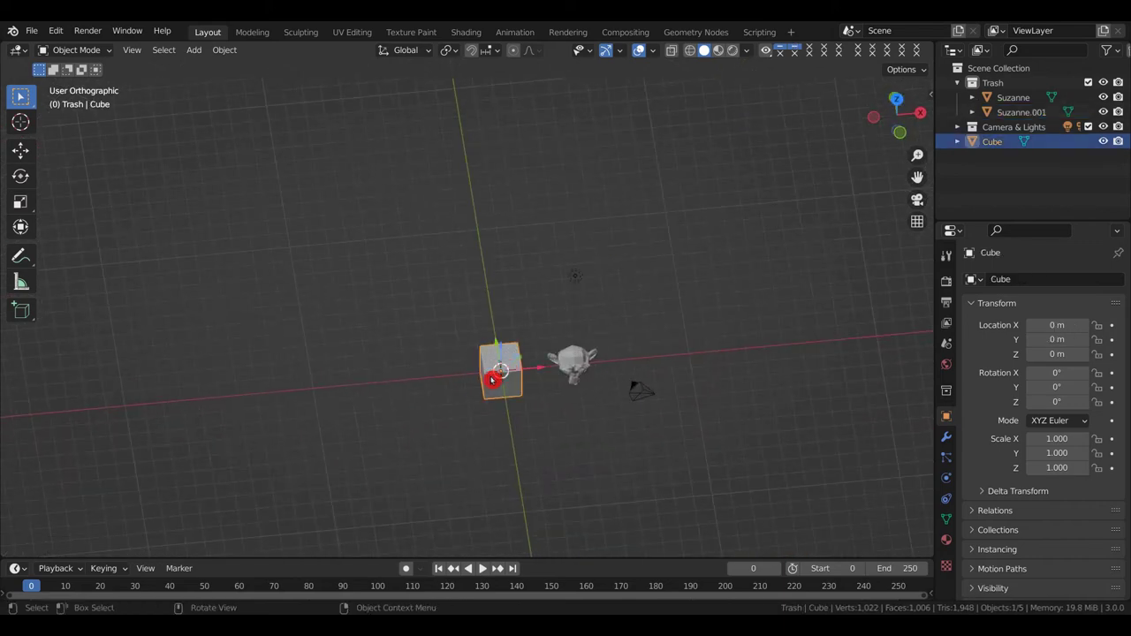
pyautogui.moveTo(487, 379); pyautogui.dragTo(492, 380, button='middle')
pyautogui.press('KP_7')
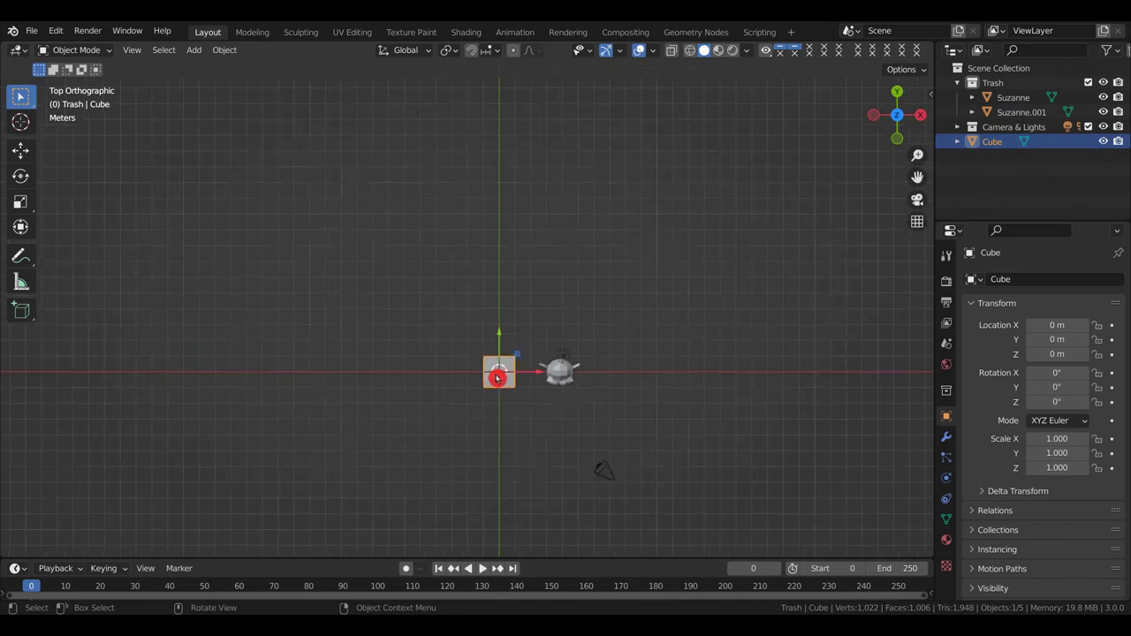
pyautogui.click(945, 437)
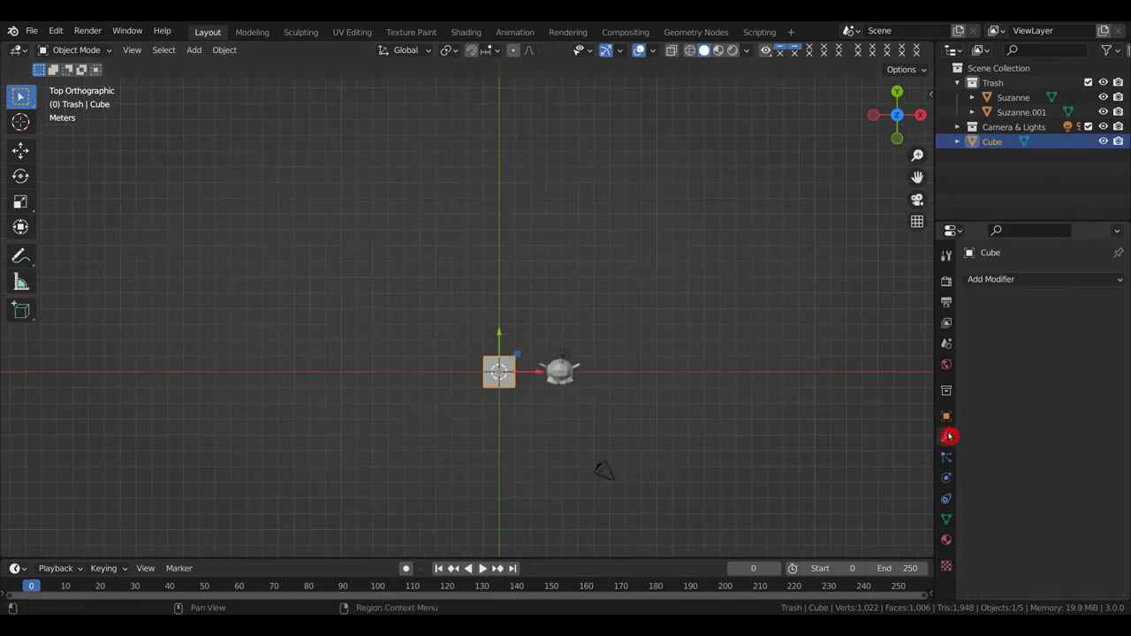
# Step: Add an Array modifier to the cube
pyautogui.click(1007, 280)
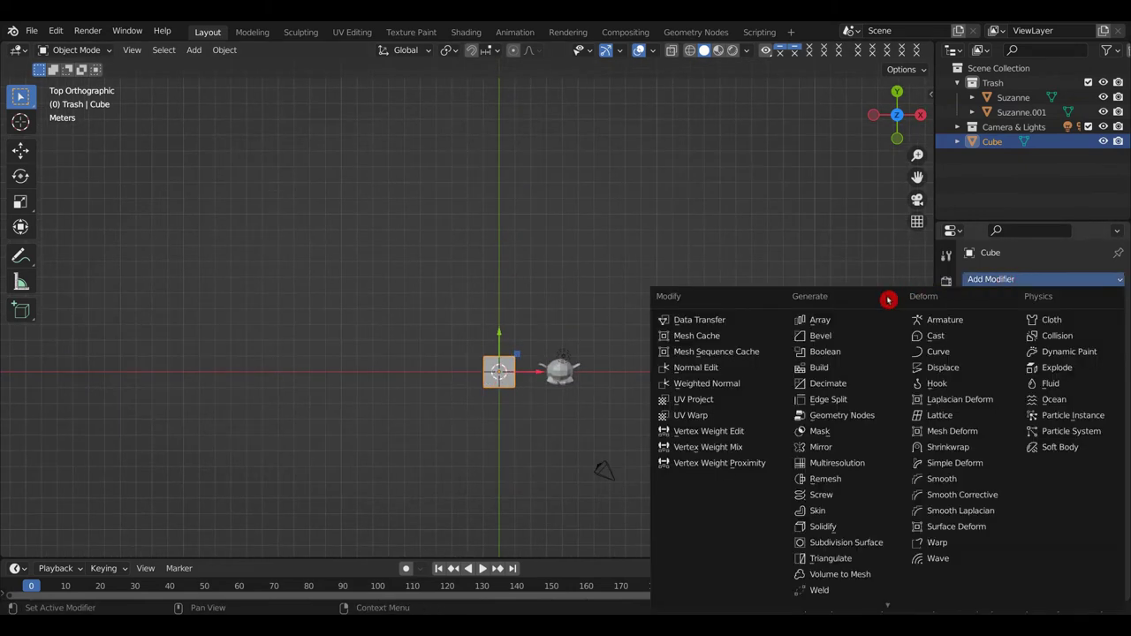
pyautogui.click(829, 316)
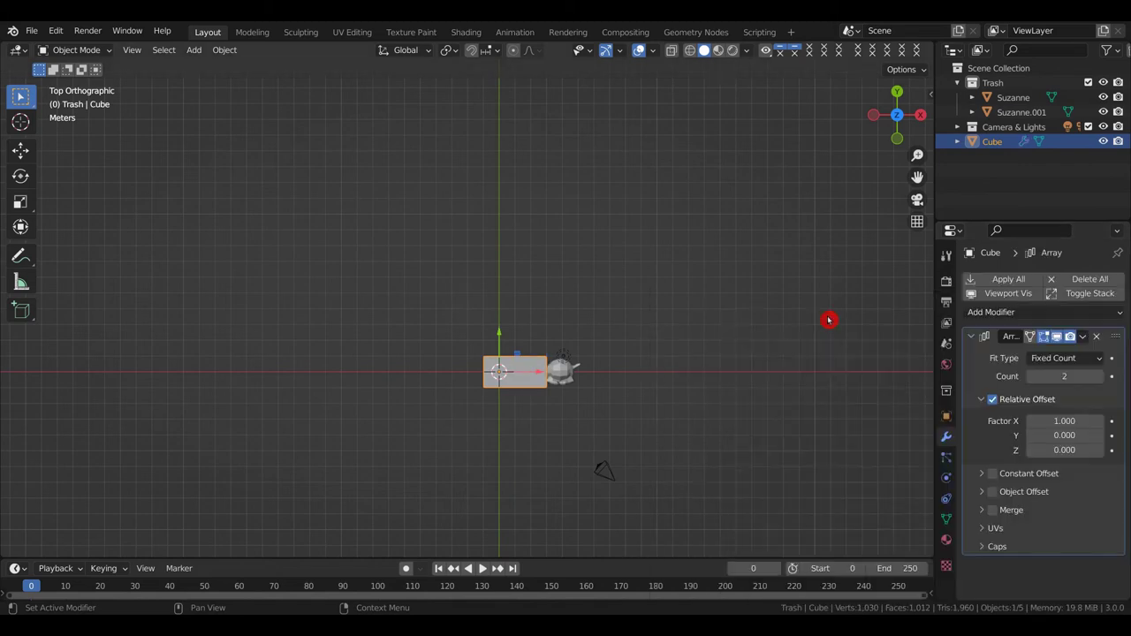
pyautogui.scroll(5, 502, 382)
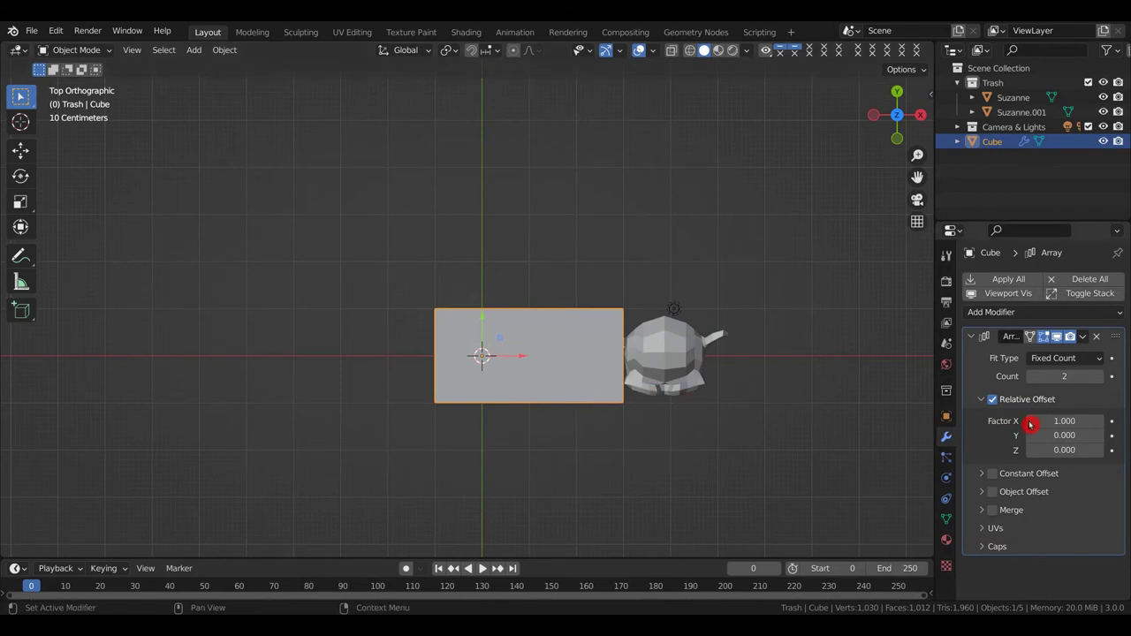
# Step: Set the array's Relative Offset Factor to X 0 and Y 1.1
pyautogui.click(1078, 422)
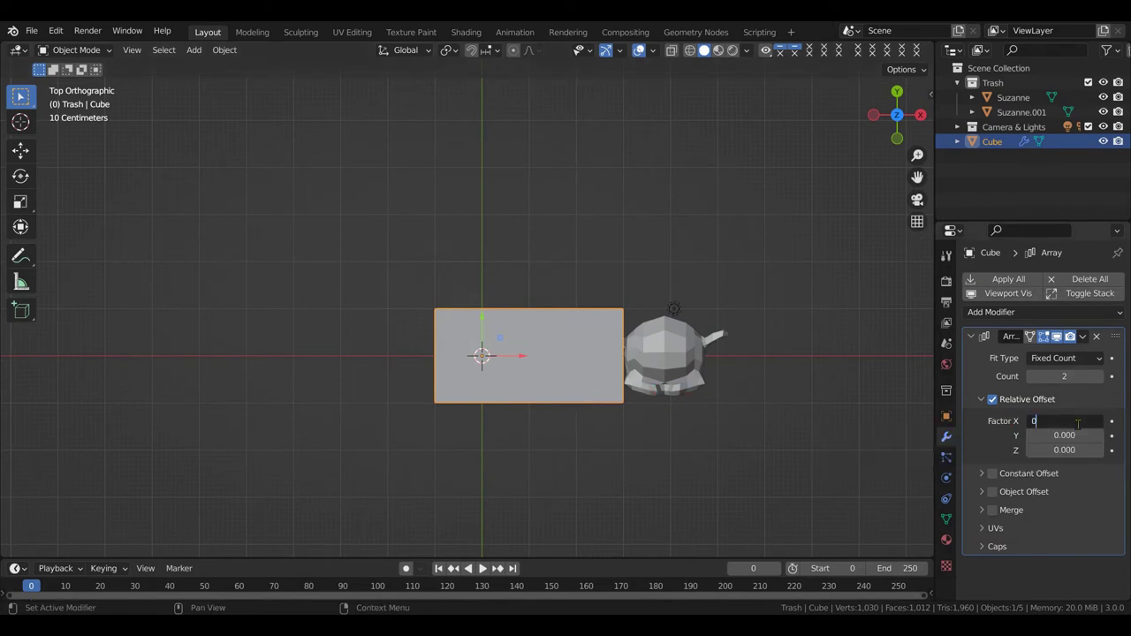
pyautogui.write('0')
pyautogui.press('Return')
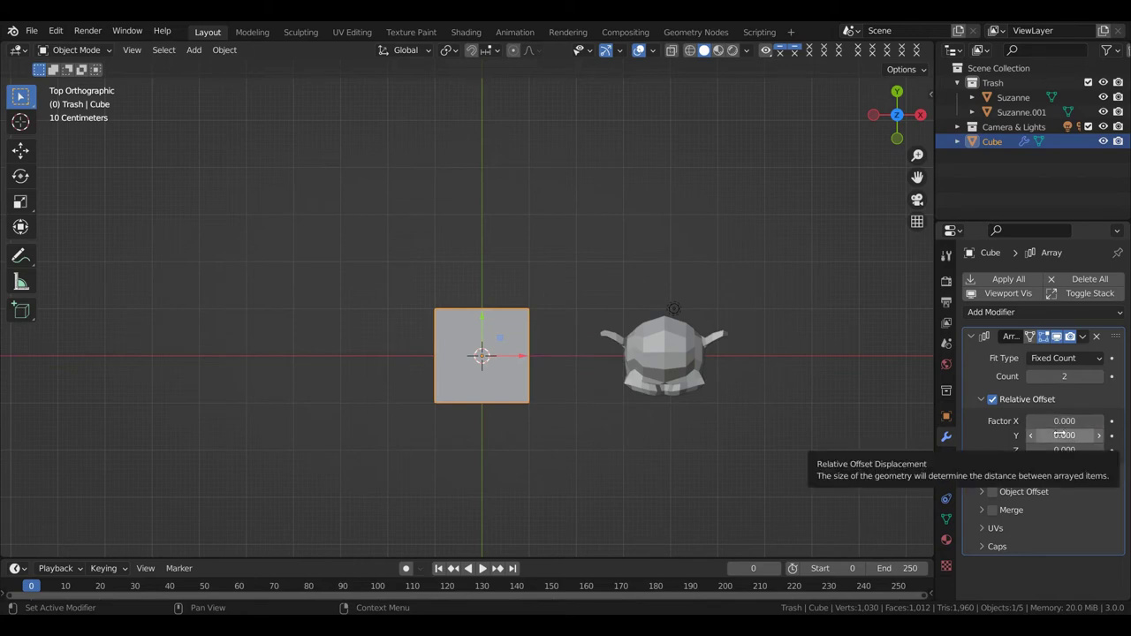
pyautogui.click(1061, 435)
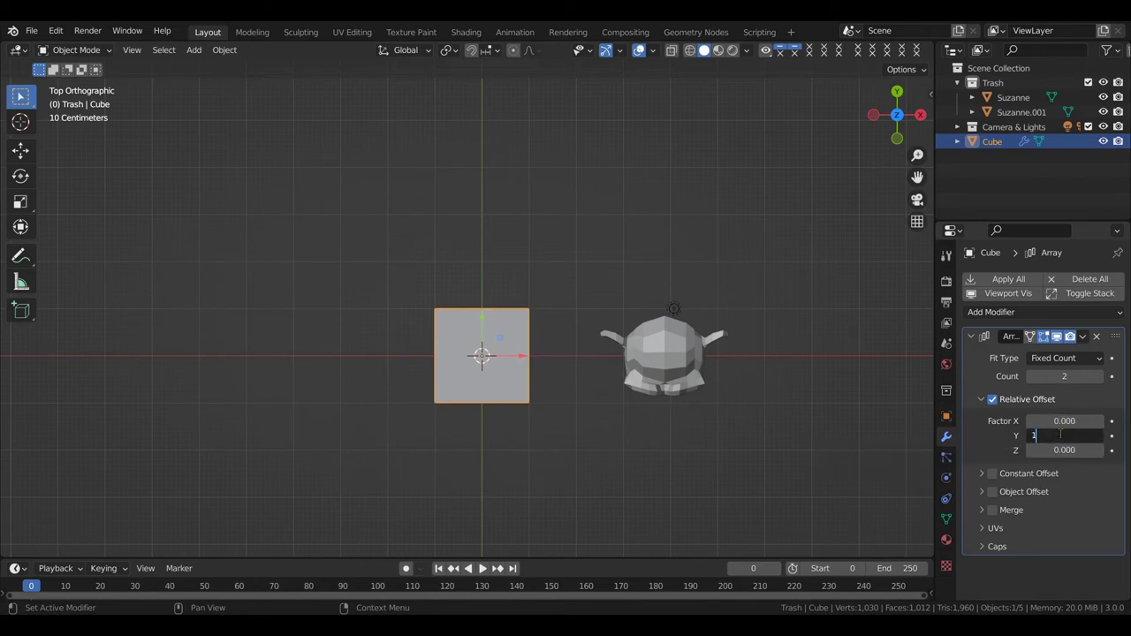
pyautogui.write('1')
pyautogui.press('Return')
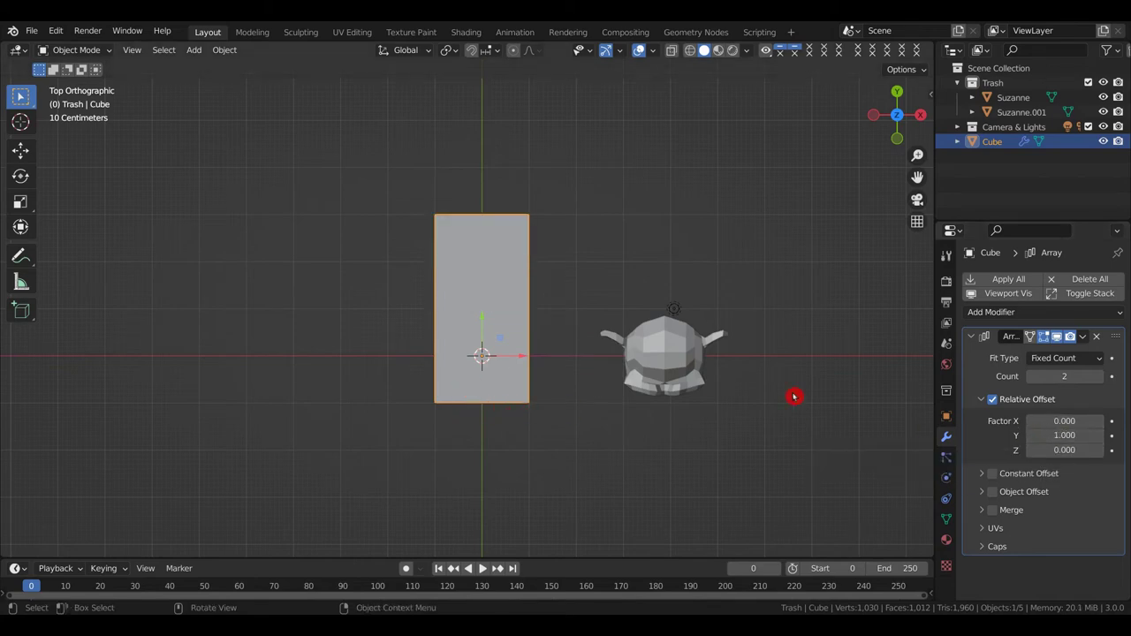
pyautogui.click(1072, 433)
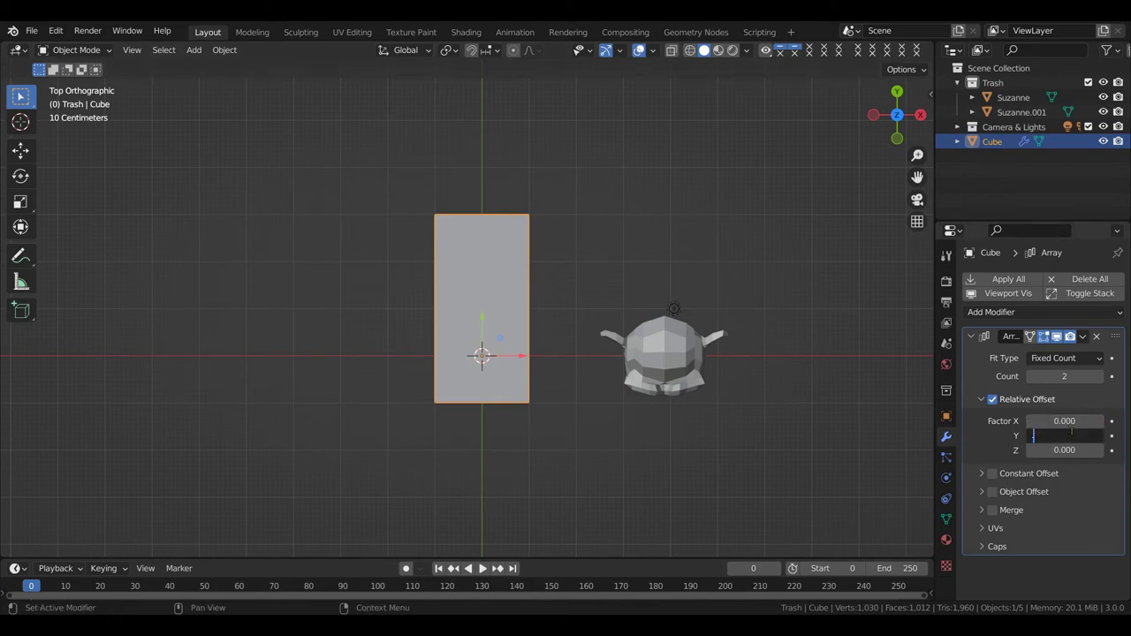
pyautogui.press('Return')
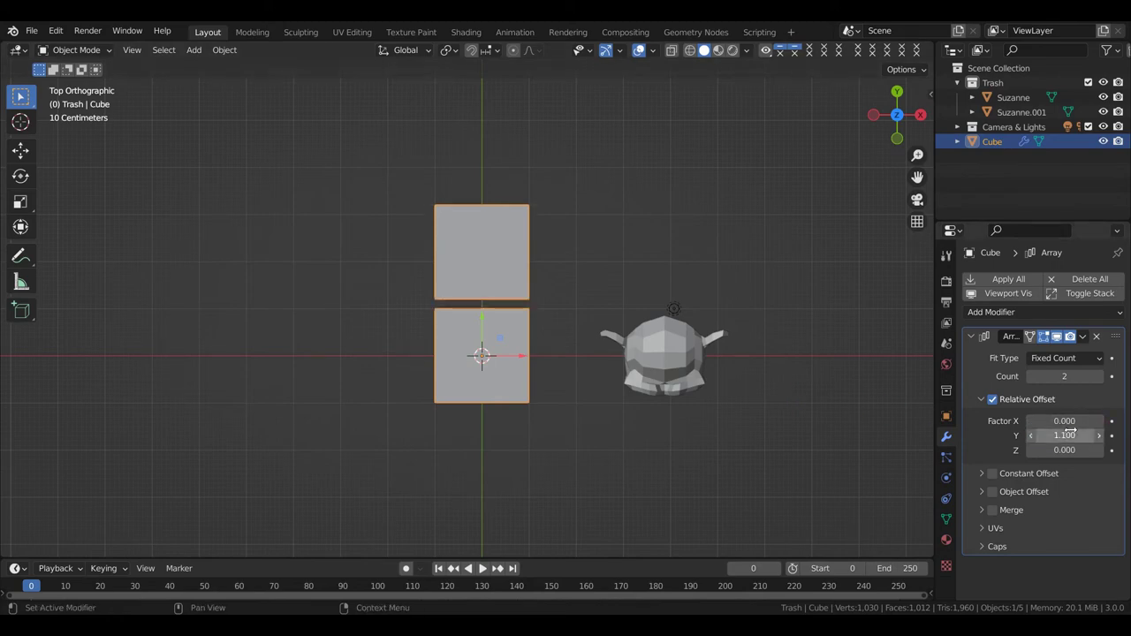
# Step: Set the Array modifier's count to 200
pyautogui.click(1052, 377)
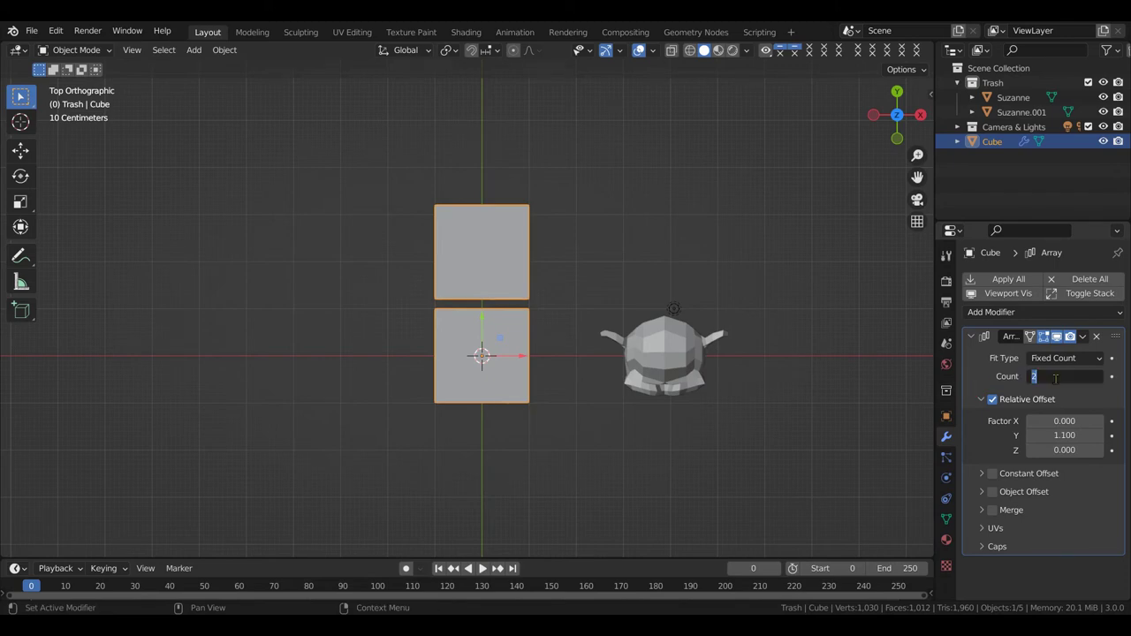
pyautogui.write('200')
pyautogui.press('Return')
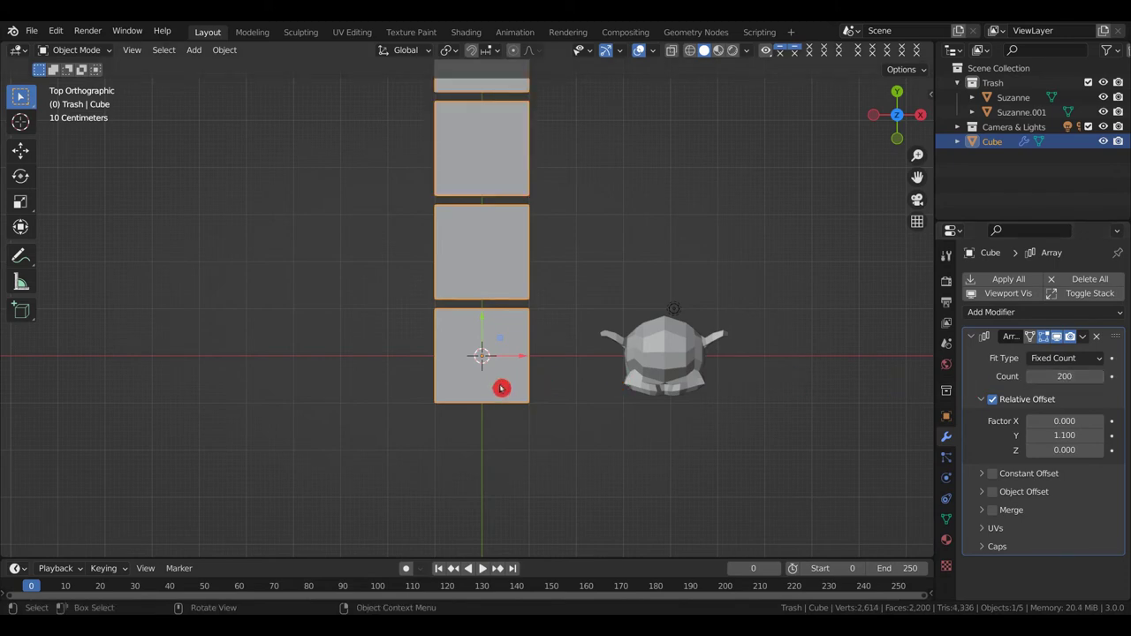
# Step: Switch to Front view and pan and zoom to center the cube and monkey
pyautogui.press('KP_1')
pyautogui.keyDown('shift'); pyautogui.moveTo(369, 228); pyautogui.dragTo(439, 240, button='middle'); pyautogui.keyUp('shift')
pyautogui.scroll(3, 442, 240)
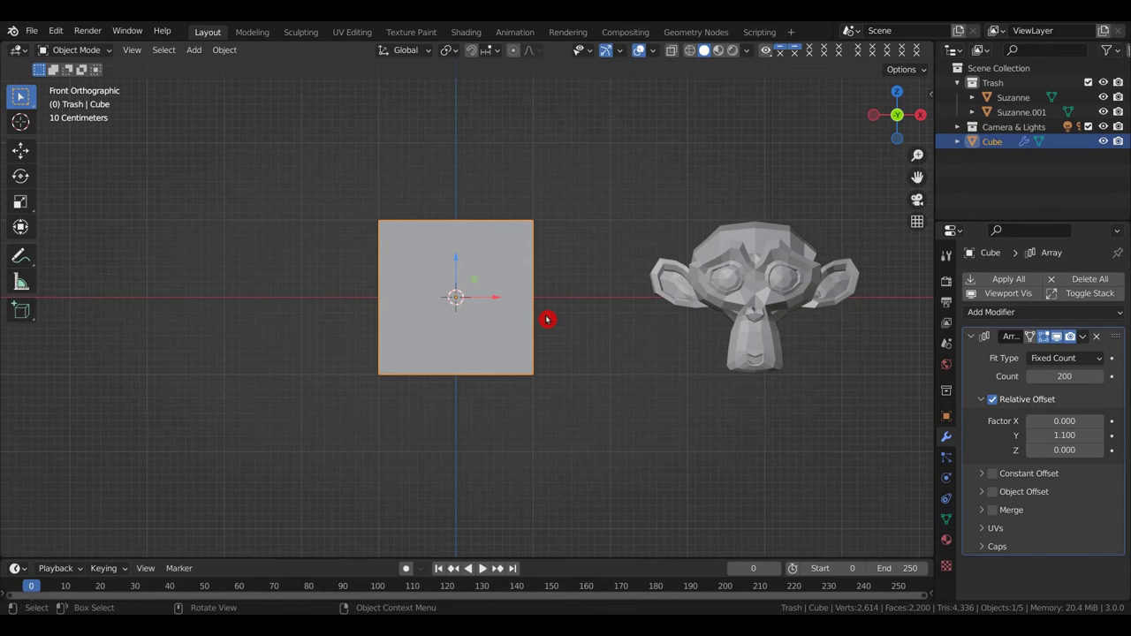
# Step: Switch to perspective and orbit, pan and zoom to look along the cube strip
pyautogui.press('KP_5')
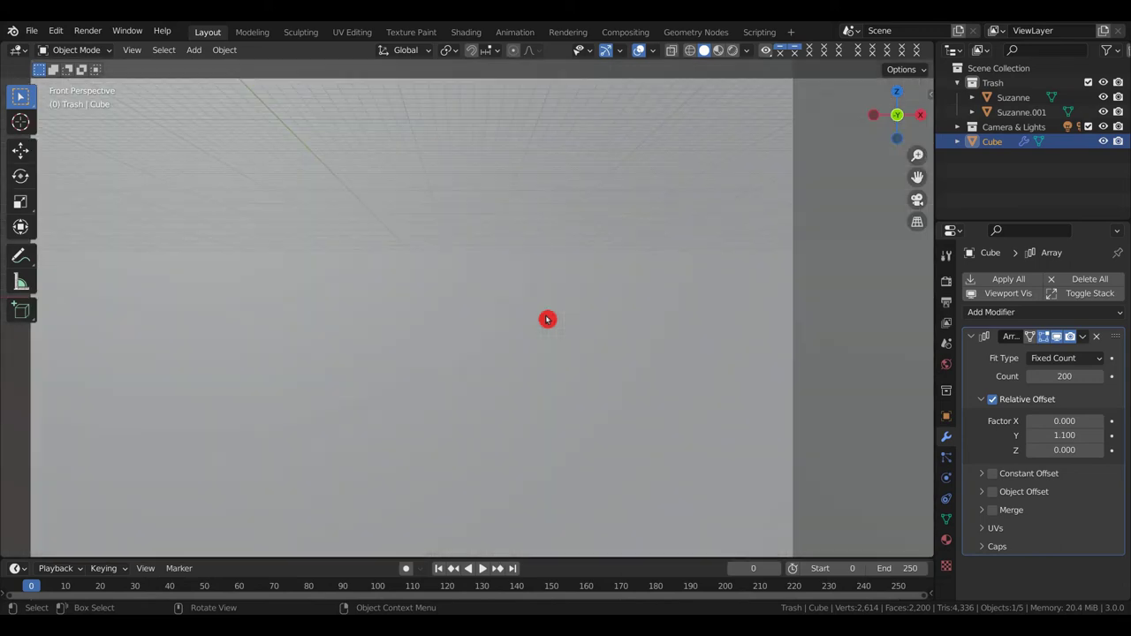
pyautogui.scroll(-6, 547, 319)
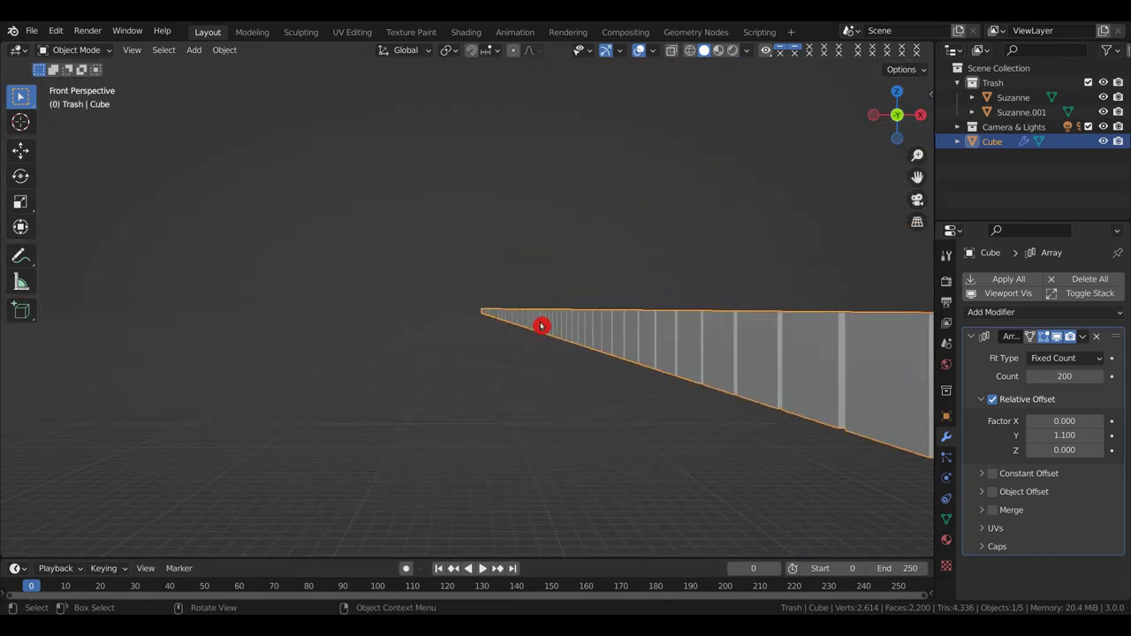
pyautogui.moveTo(551, 323); pyautogui.dragTo(537, 336, button='middle')
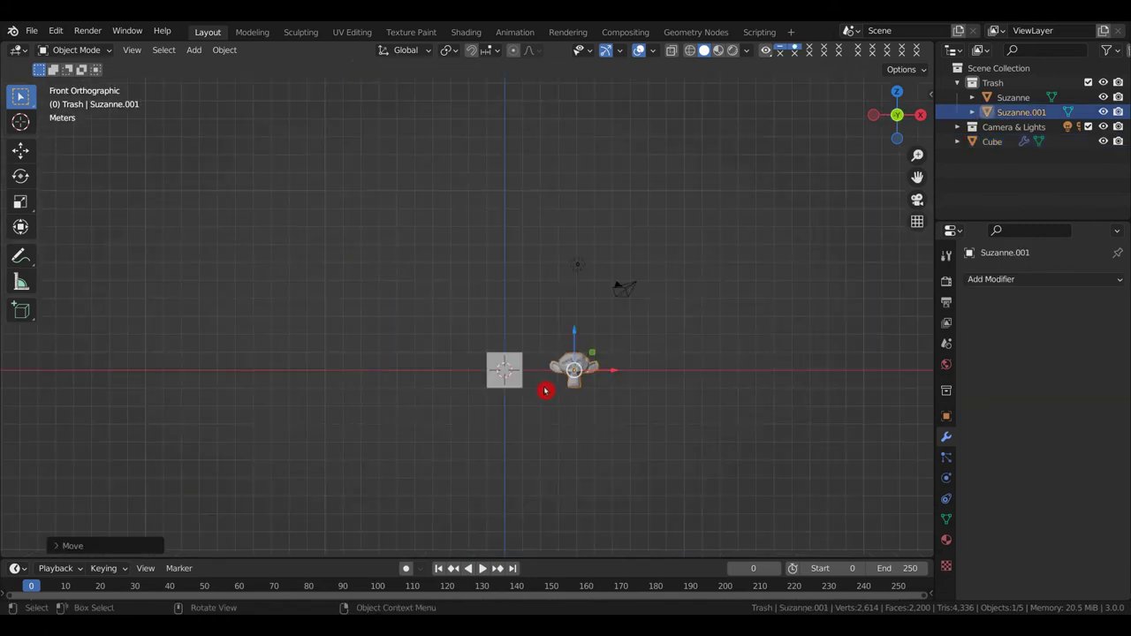
pyautogui.press('KP_5')
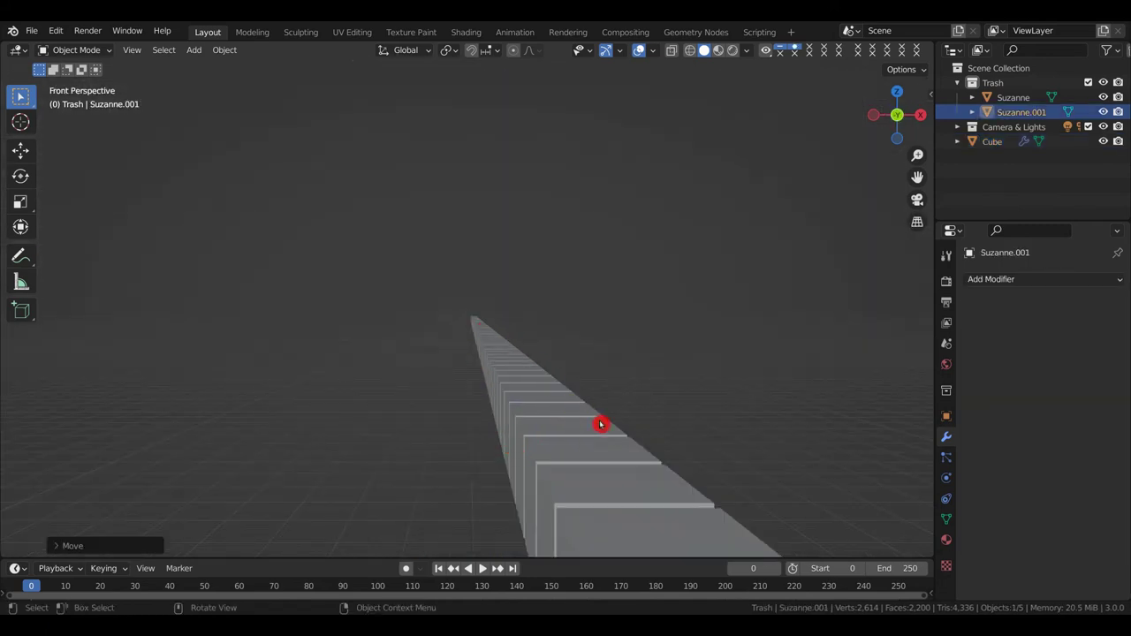
pyautogui.keyDown('shift'); pyautogui.scroll(-3, 576, 413); pyautogui.keyUp('shift')
pyautogui.keyDown('shift'); pyautogui.moveTo(575, 413); pyautogui.dragTo(473, 374, button='middle'); pyautogui.keyUp('shift')
pyautogui.scroll(-6, 473, 373)
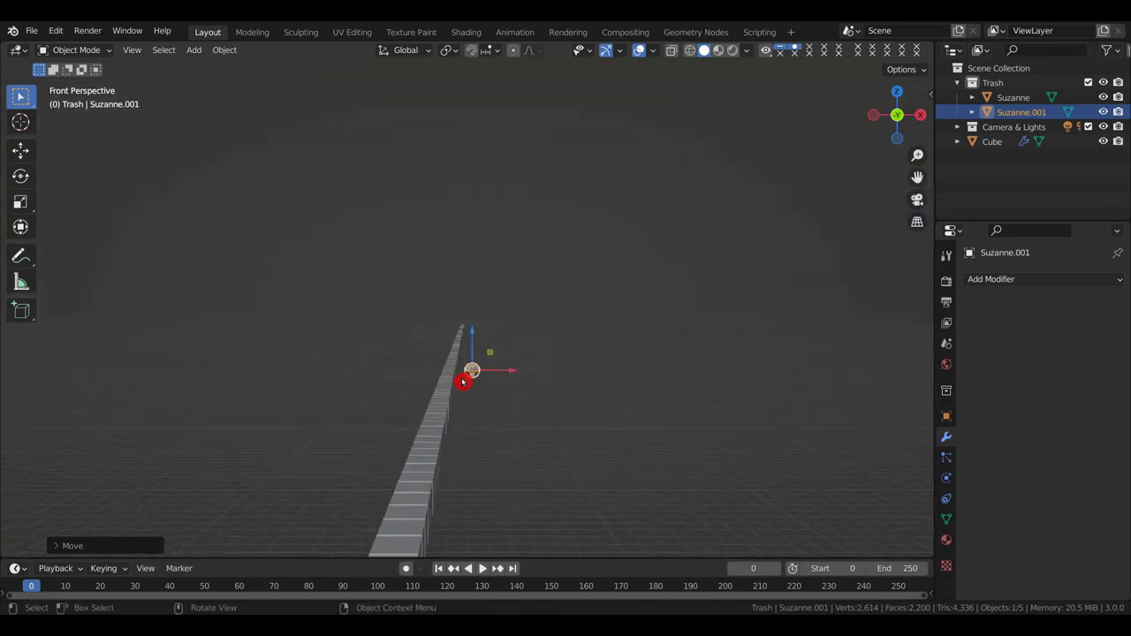
# Step: Toggle to orthographic and back, pan the strip, then isolate Suzanne.001 in Local View
pyautogui.click(917, 224)
pyautogui.click(917, 223)
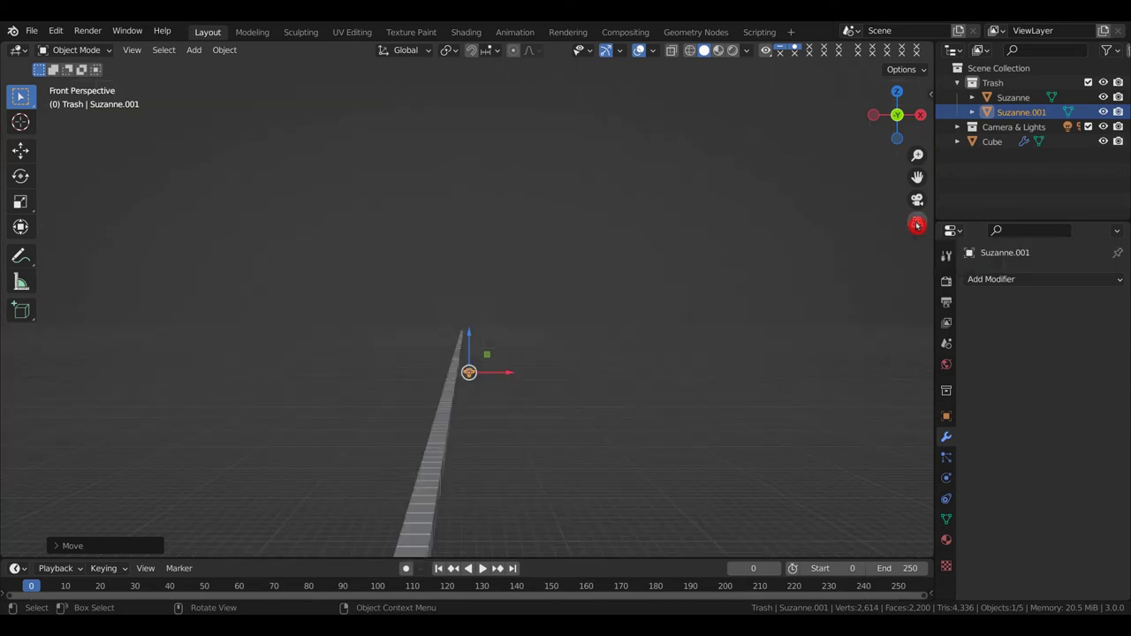
pyautogui.keyDown('shift'); pyautogui.moveTo(508, 429); pyautogui.dragTo(511, 395, button='middle'); pyautogui.keyUp('shift')
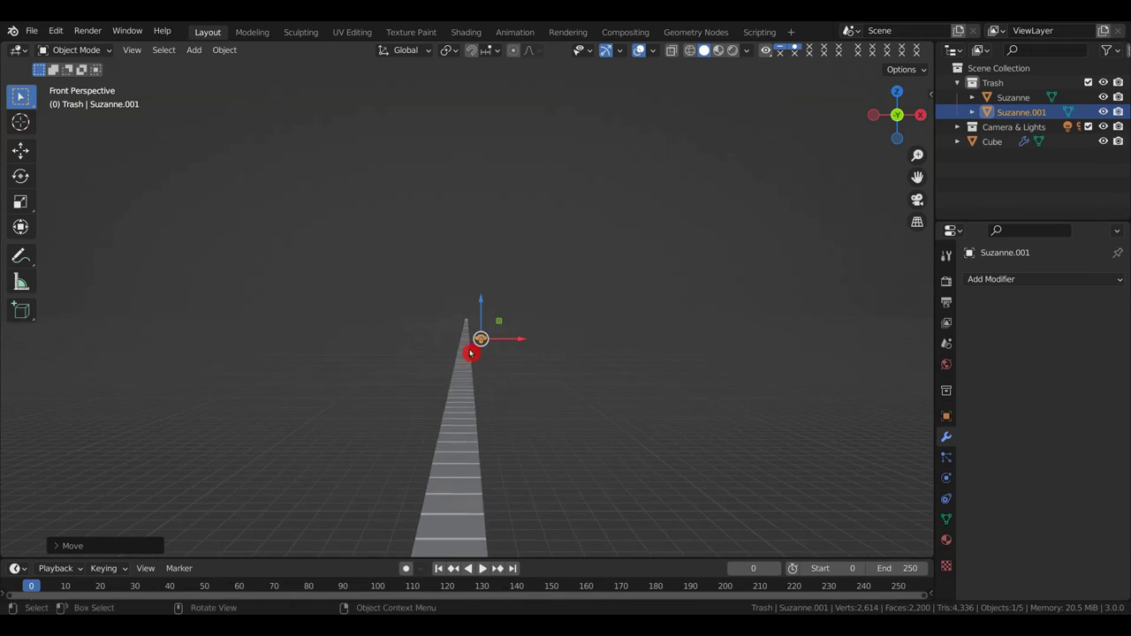
pyautogui.keyDown('shift'); pyautogui.moveTo(471, 353); pyautogui.dragTo(472, 350, button='middle'); pyautogui.keyUp('shift')
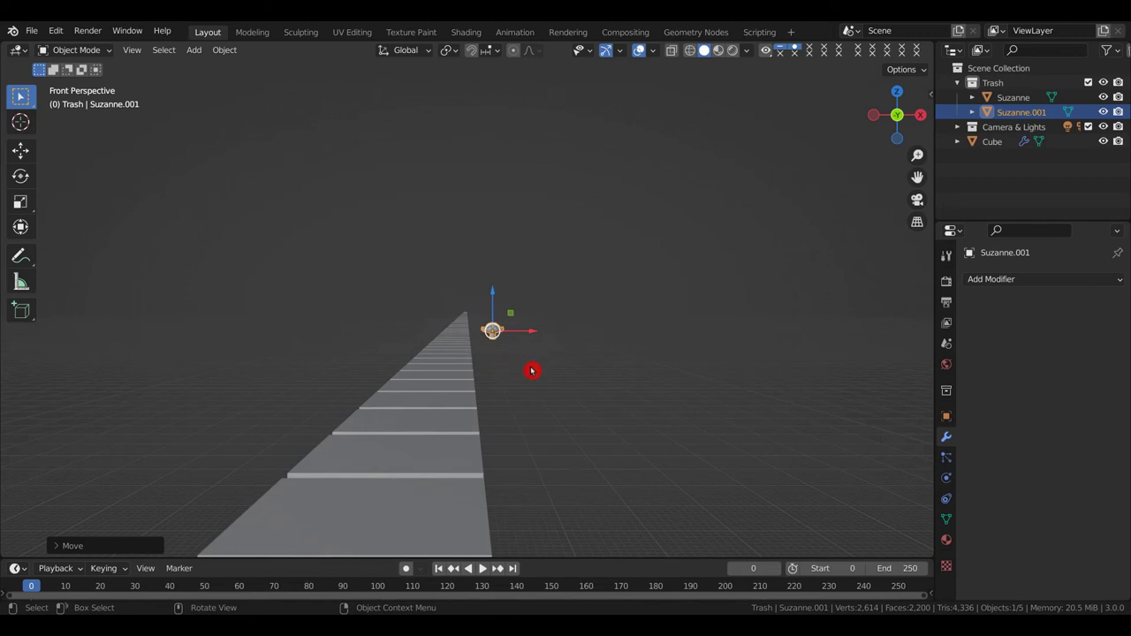
pyautogui.press('KP_Divide')
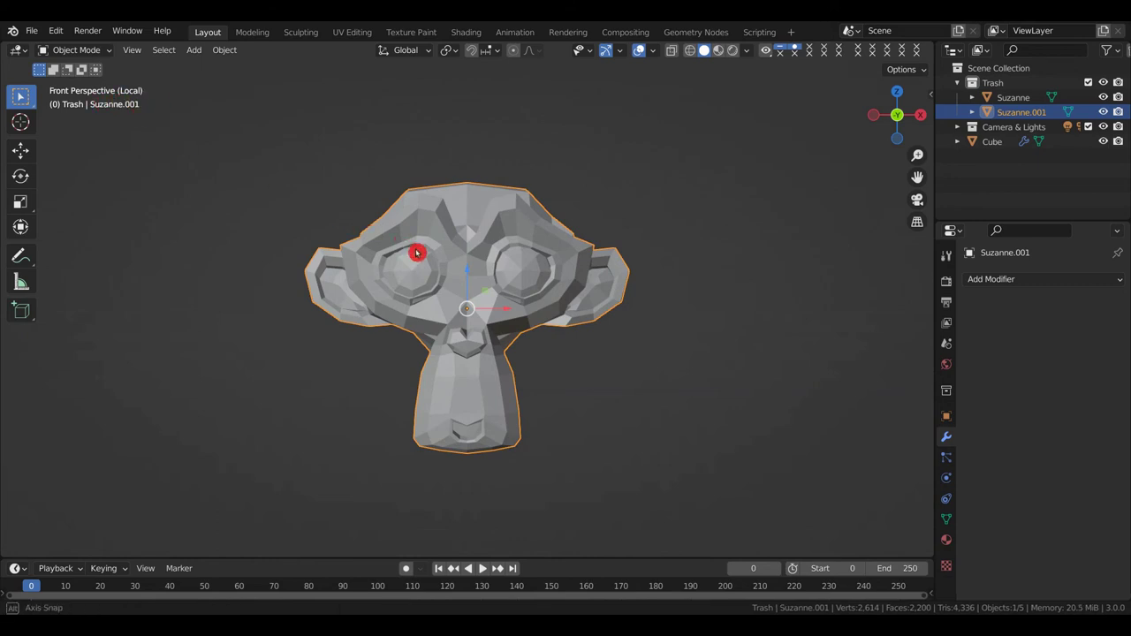
# Step: Exit Local View and frame Suzanne.001 in the viewport
pyautogui.moveTo(442, 265); pyautogui.dragTo(420, 283, button='middle')
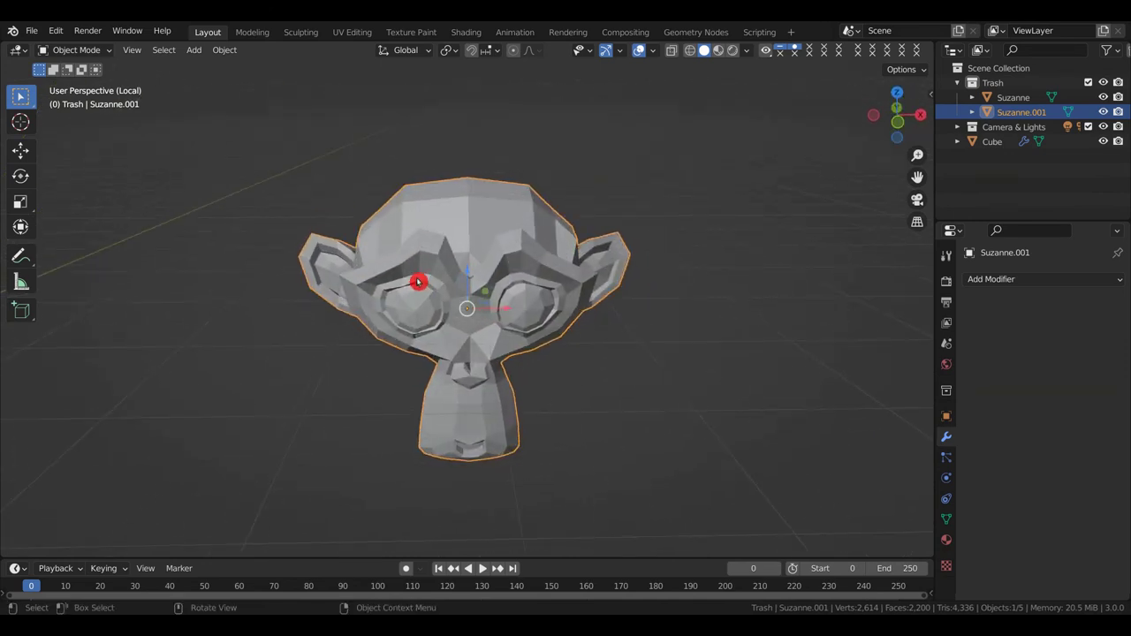
pyautogui.press('KP_Divide')
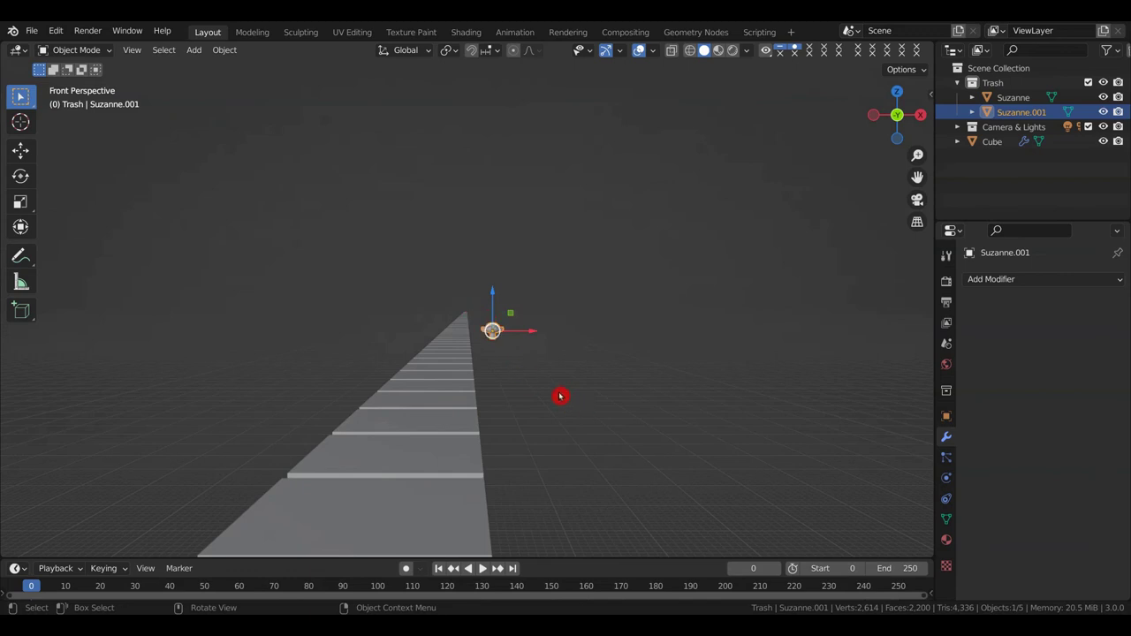
pyautogui.press('KP_Decimal')
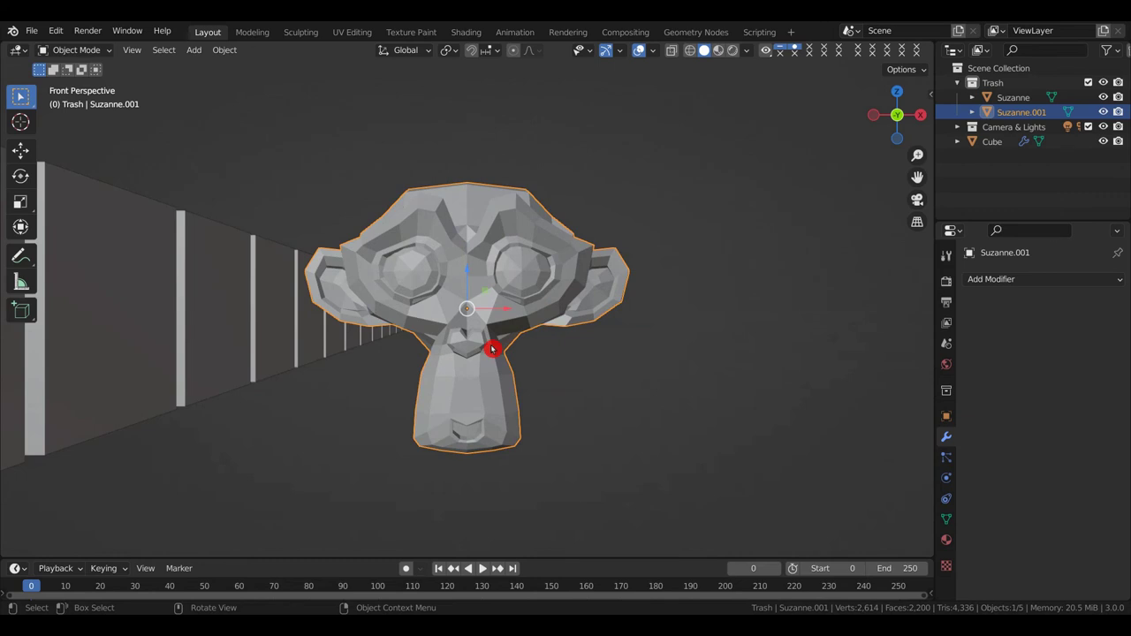
# Step: Zoom and orbit out to a wide angled view, deselecting everything
pyautogui.scroll(-6, 495, 346)
pyautogui.moveTo(497, 346); pyautogui.dragTo(475, 439, button='middle')
pyautogui.click(475, 439)
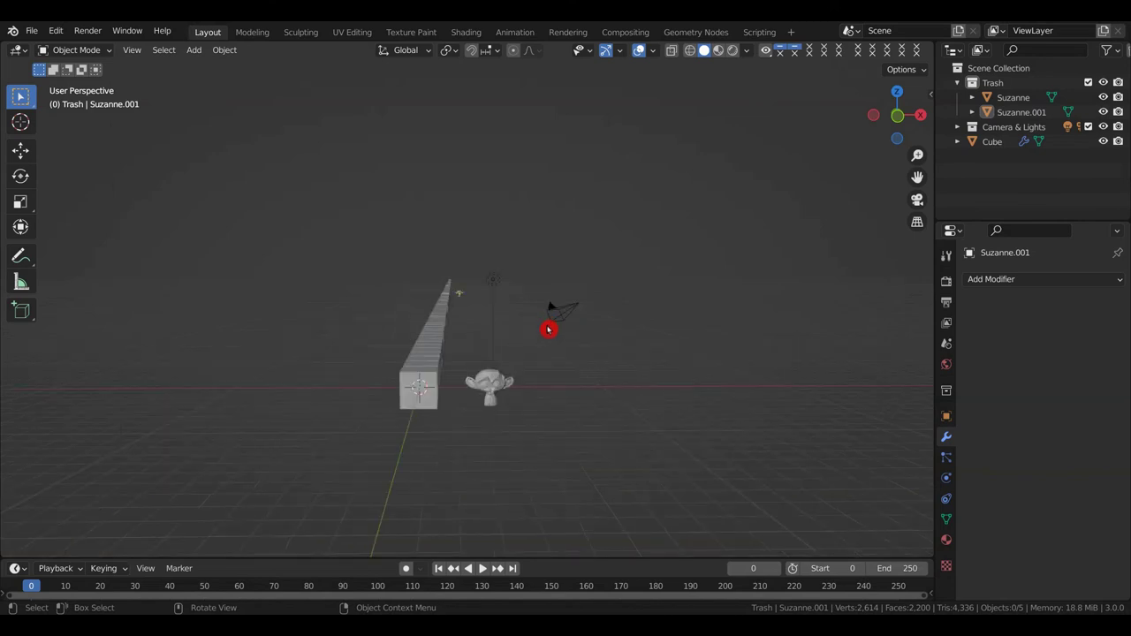
# Step: Select the camera, preview its view, then switch to Top view
pyautogui.click(548, 330)
pyautogui.press('KP_0')
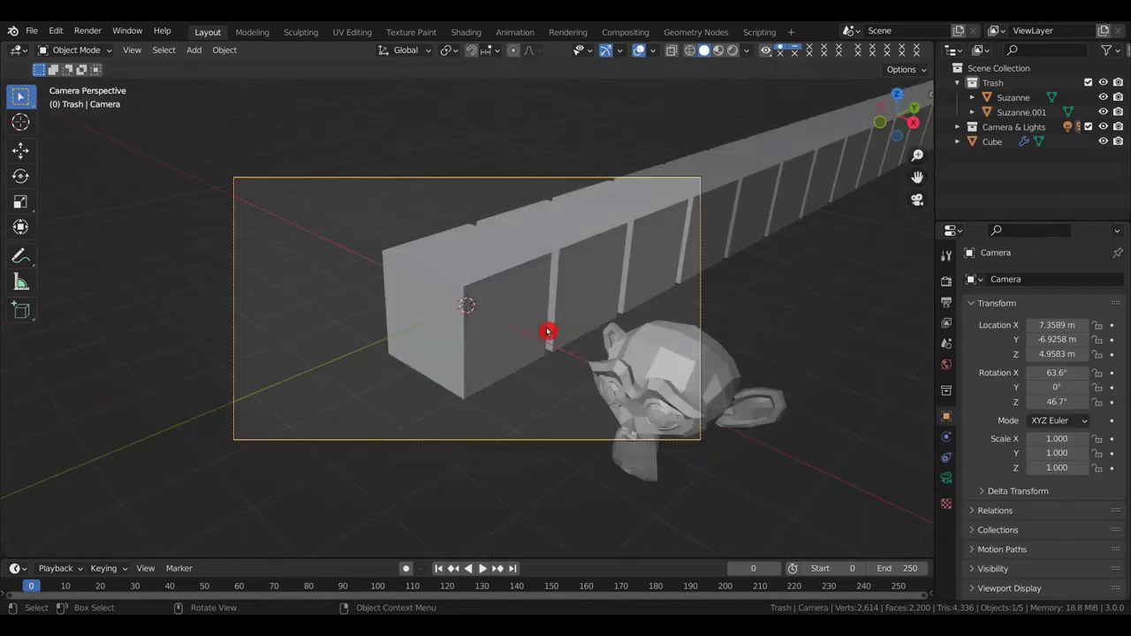
pyautogui.press('KP_0')
pyautogui.press('KP_7')
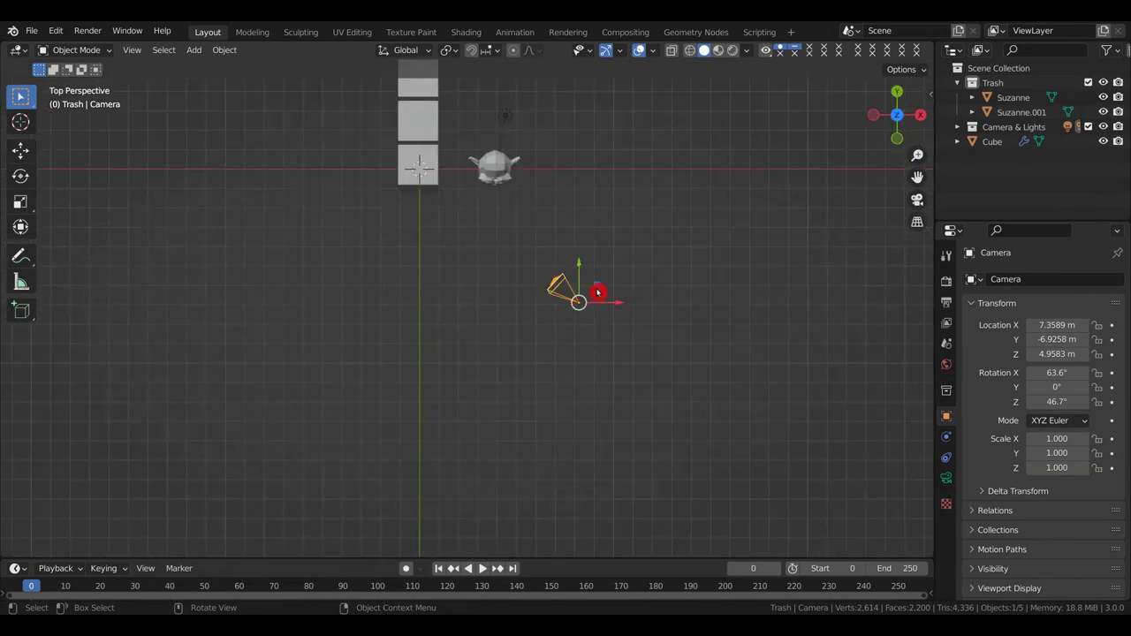
# Step: Move the camera to X 0.042265 m, rotate it to 3.1°, and look through it
pyautogui.moveTo(624, 303); pyautogui.dragTo(460, 303)
pyautogui.press('r')
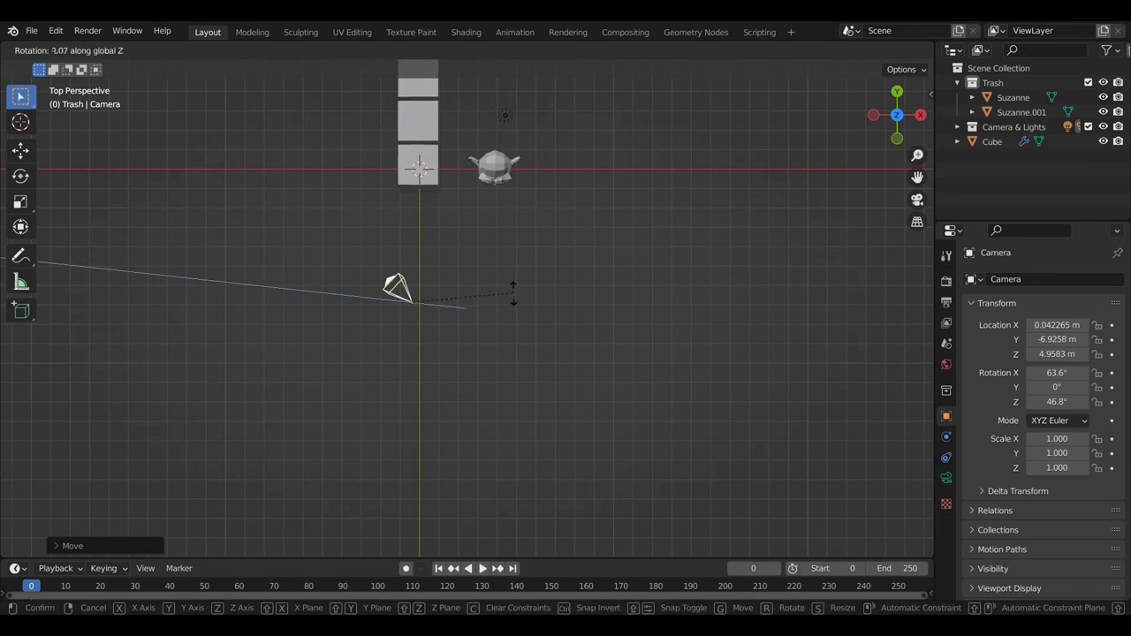
pyautogui.click(484, 360)
pyautogui.press('KP_0')
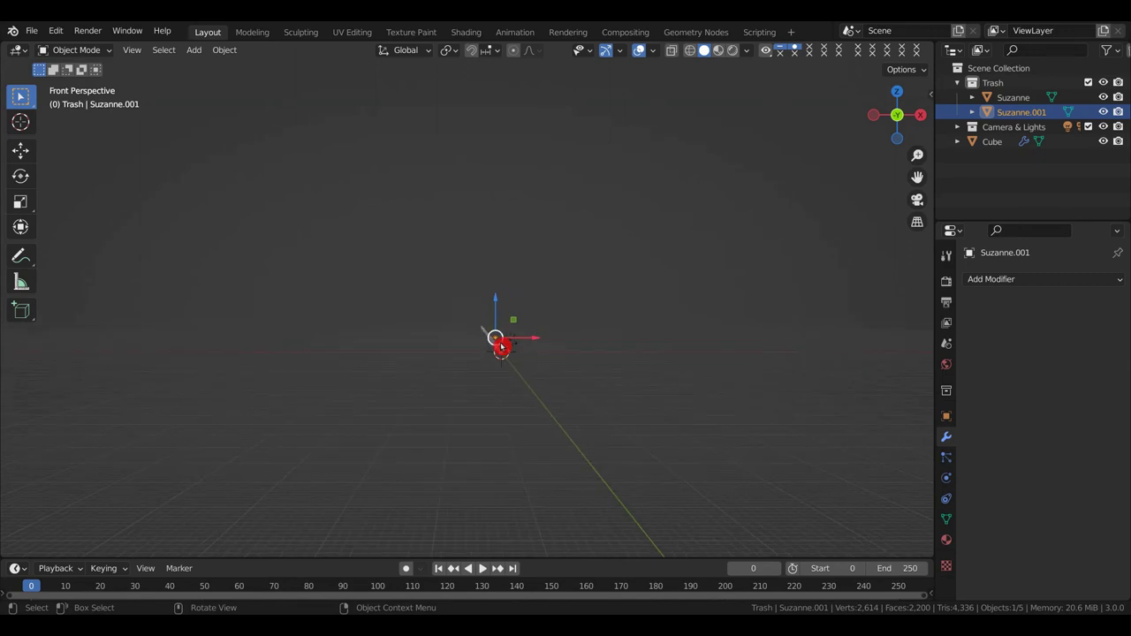
pyautogui.scroll(3, 503, 347)
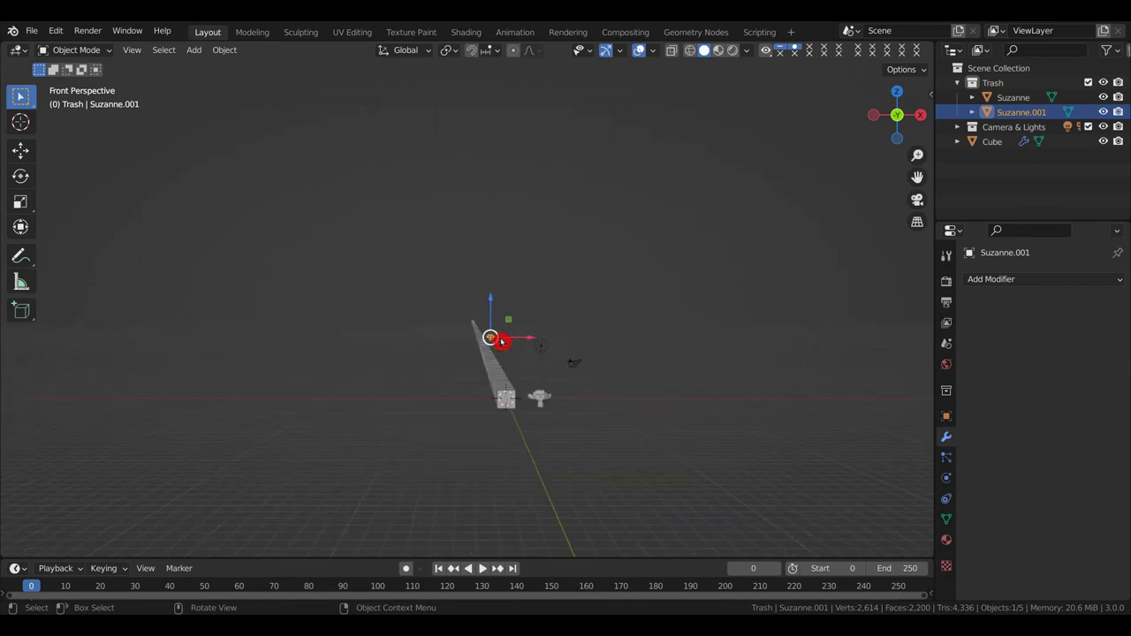
pyautogui.click(131, 51)
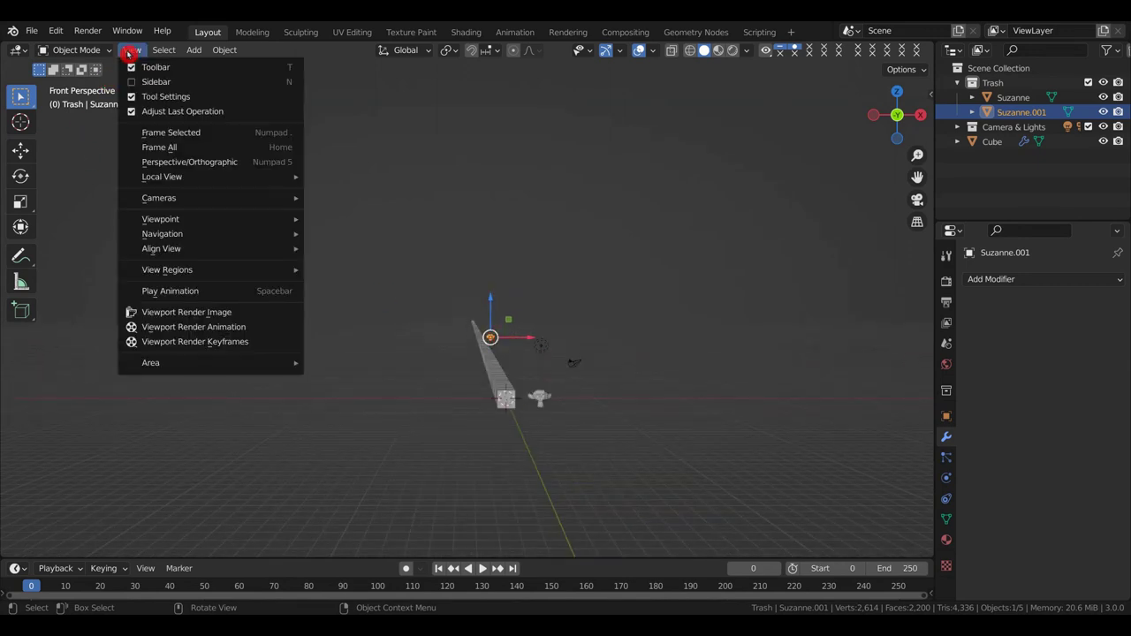
pyautogui.moveTo(154, 217)
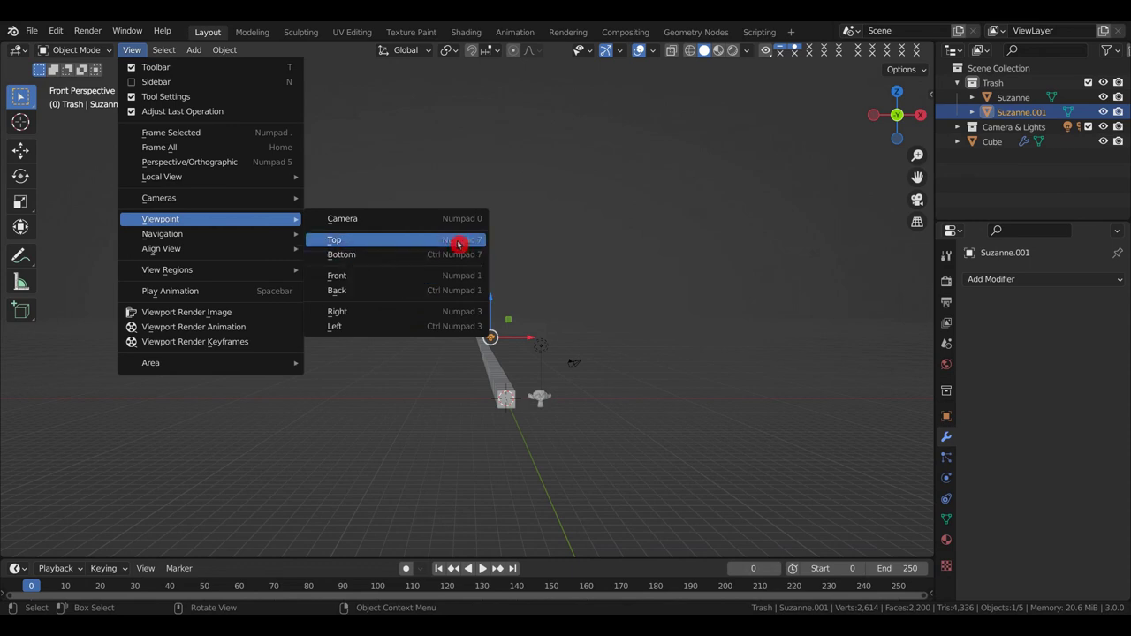
pyautogui.moveTo(161, 234)
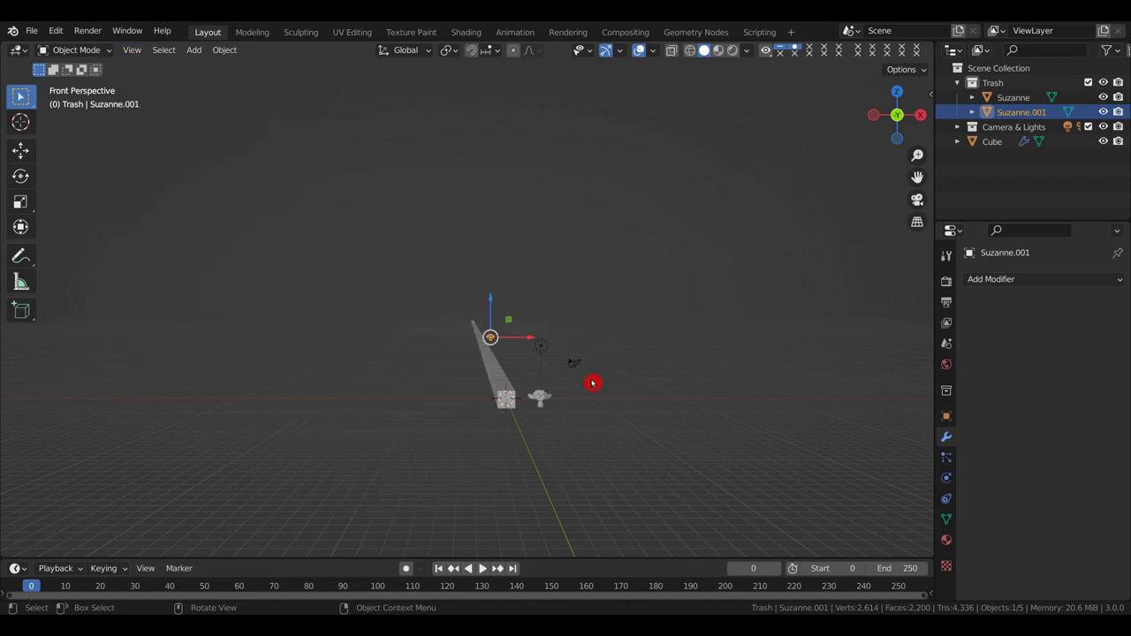
# Step: Orbit to an angled view of the 200-cube strip and select Suzanne beside it
pyautogui.moveTo(543, 412); pyautogui.dragTo(554, 386, button='middle')
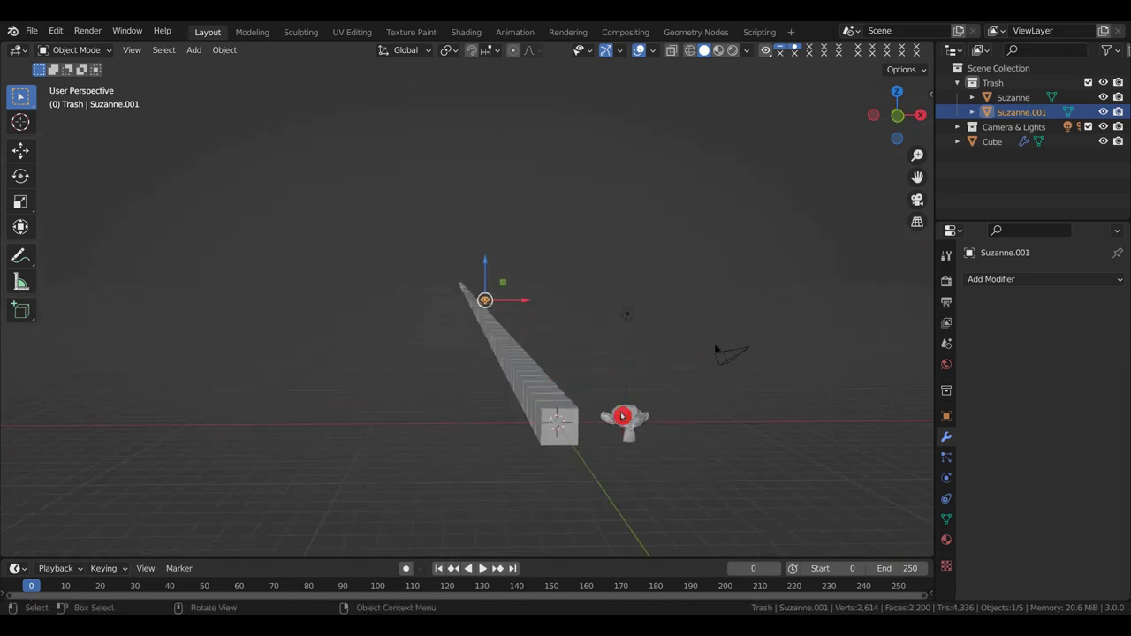
pyautogui.click(648, 431)
pyautogui.moveTo(647, 431); pyautogui.dragTo(489, 399, button='middle')
pyautogui.scroll(10, 489, 400)
pyautogui.scroll(-10, 492, 401)
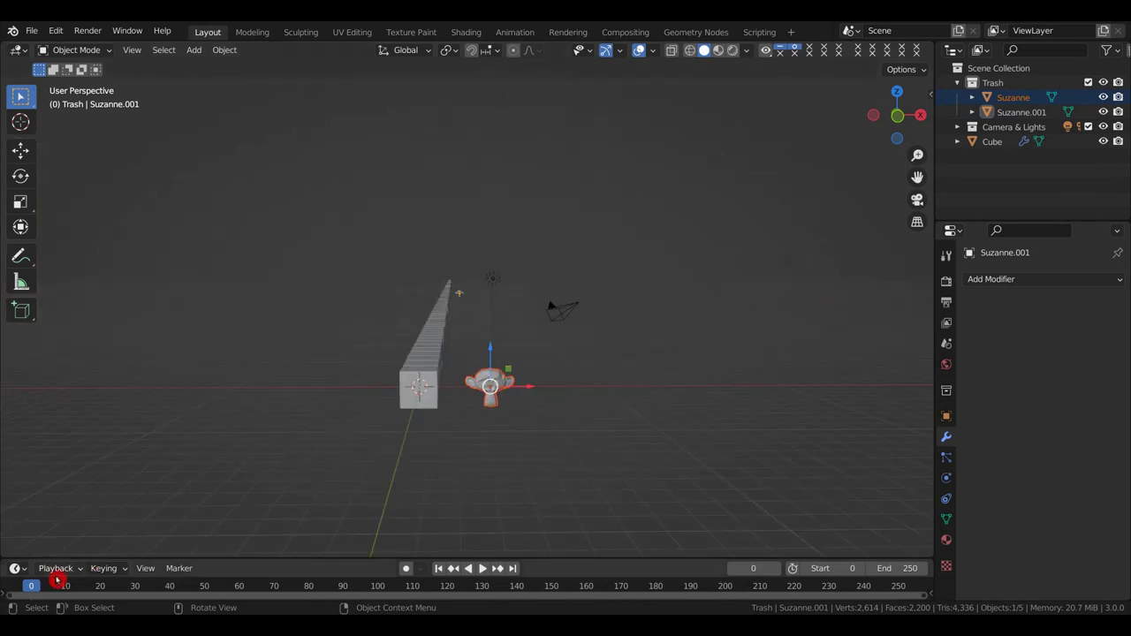